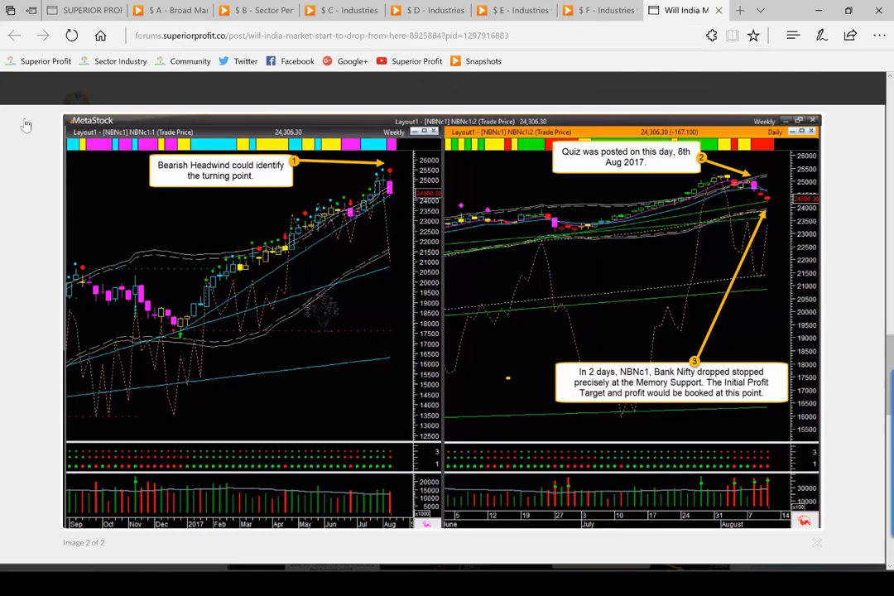
Open the forum post on the high-dividend Australian media company and read its trade idea text.
click(54, 13)
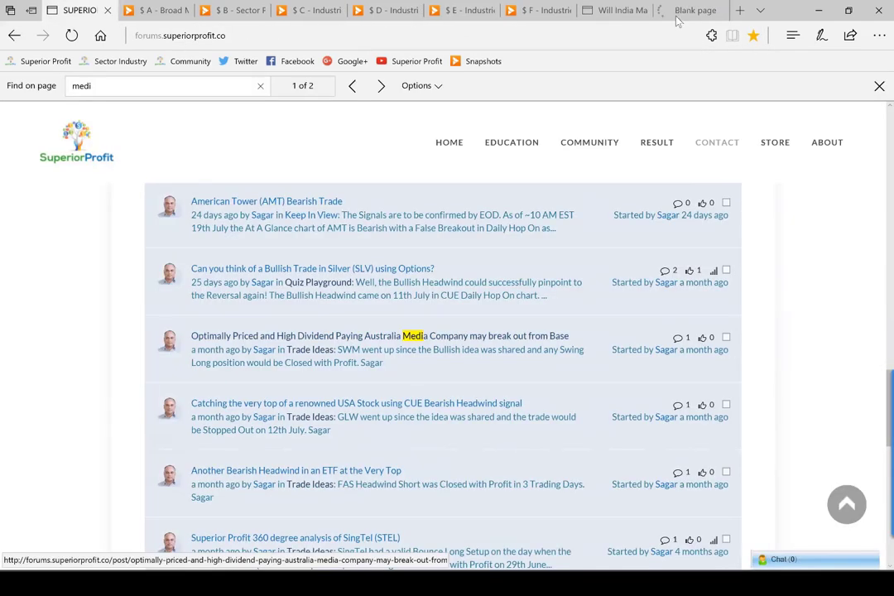
key(ctrl+Tab)
key(ctrl+9)
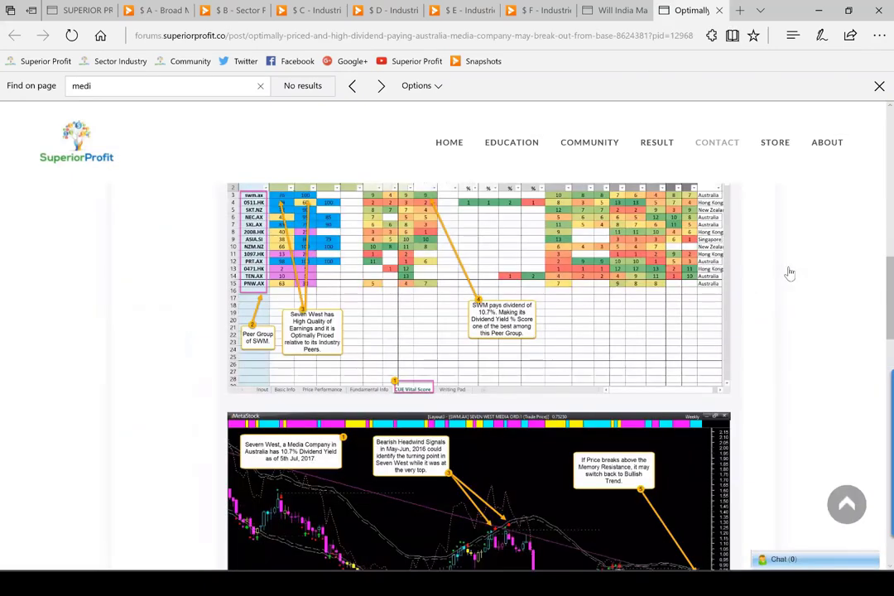
scroll(790, 273, up, 5)
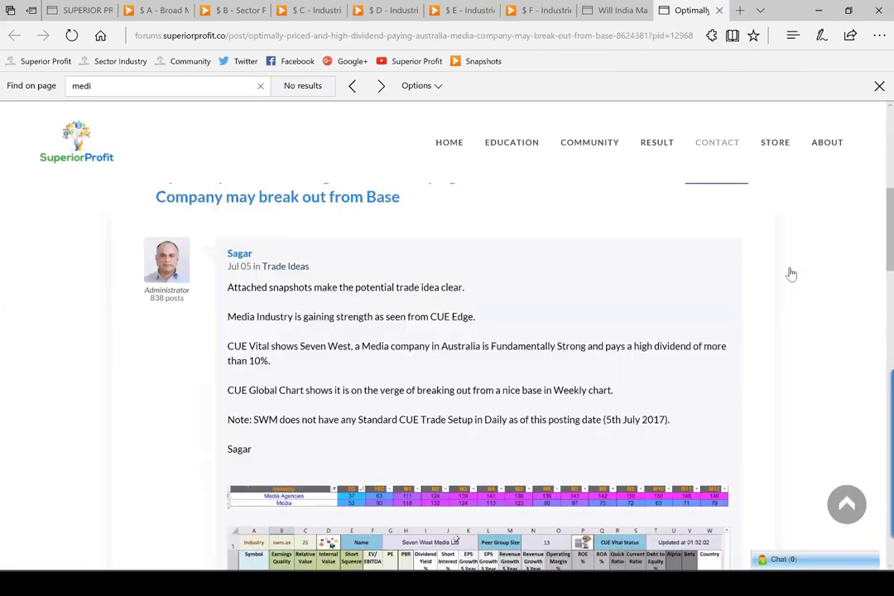
scroll(397, 260, down, 1)
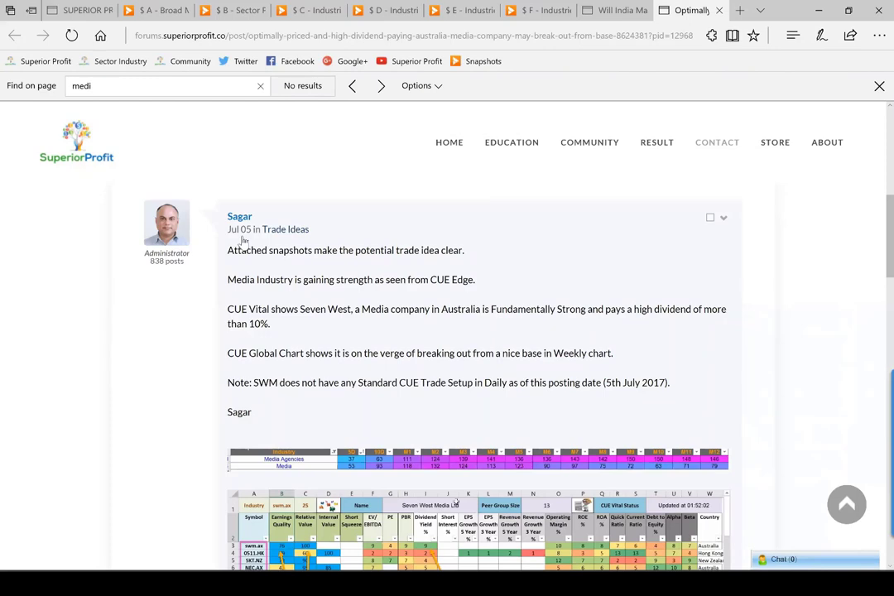
scroll(244, 240, down, 3)
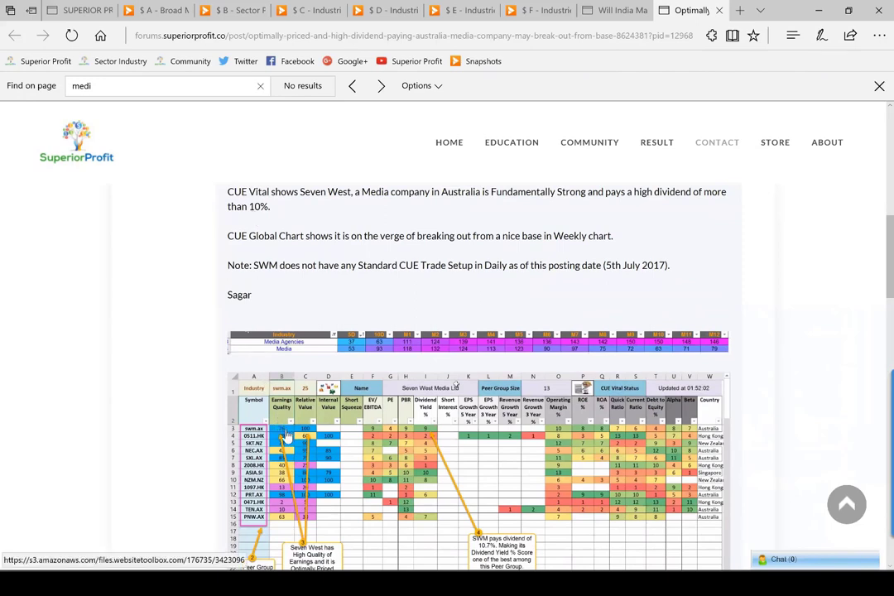
View the post's enlarged CUE Vital Score table and weekly SWM chart, and find the Jul 14 follow-up.
click(213, 364)
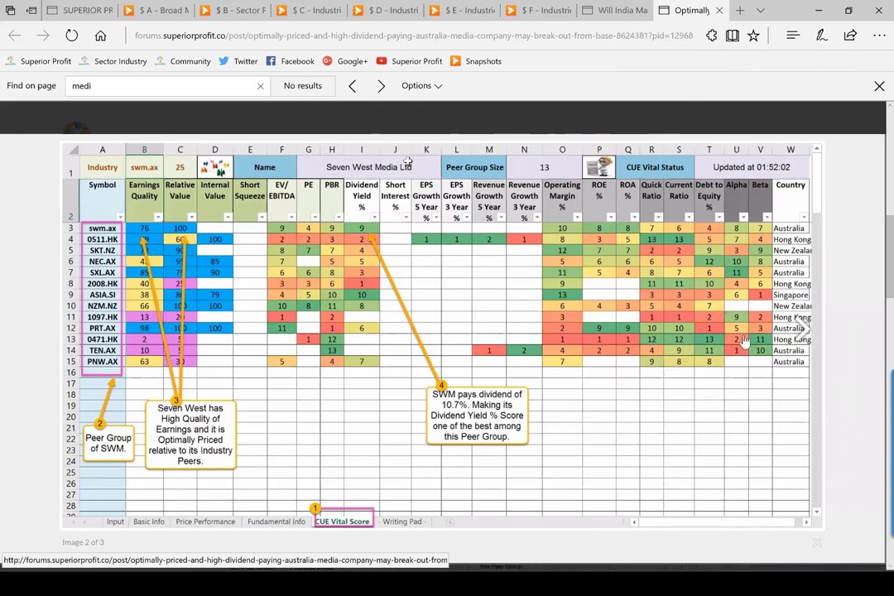
click(797, 331)
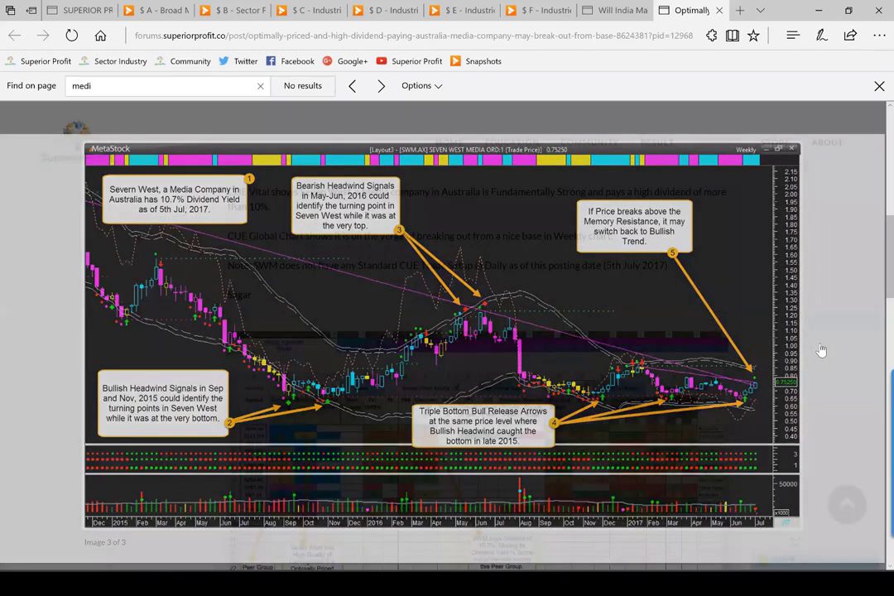
click(821, 349)
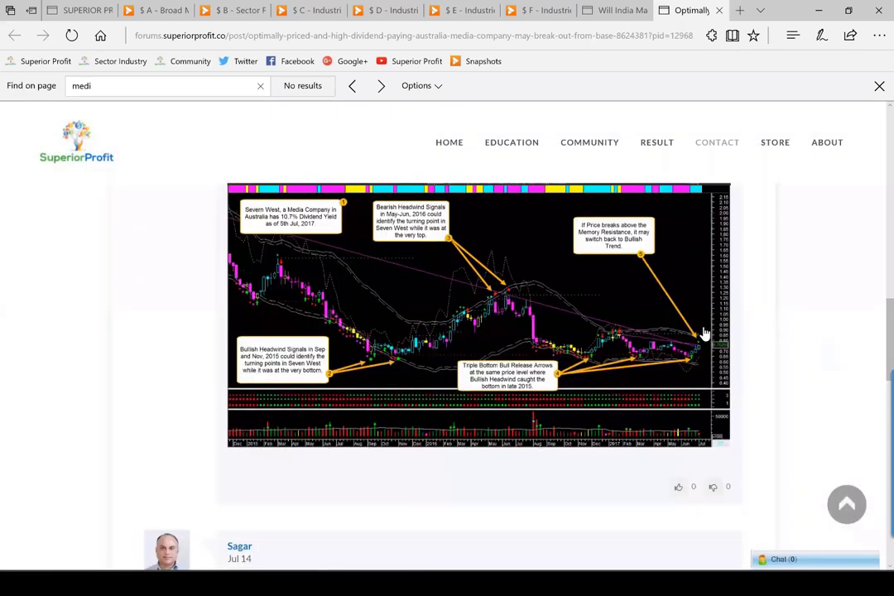
click(703, 333)
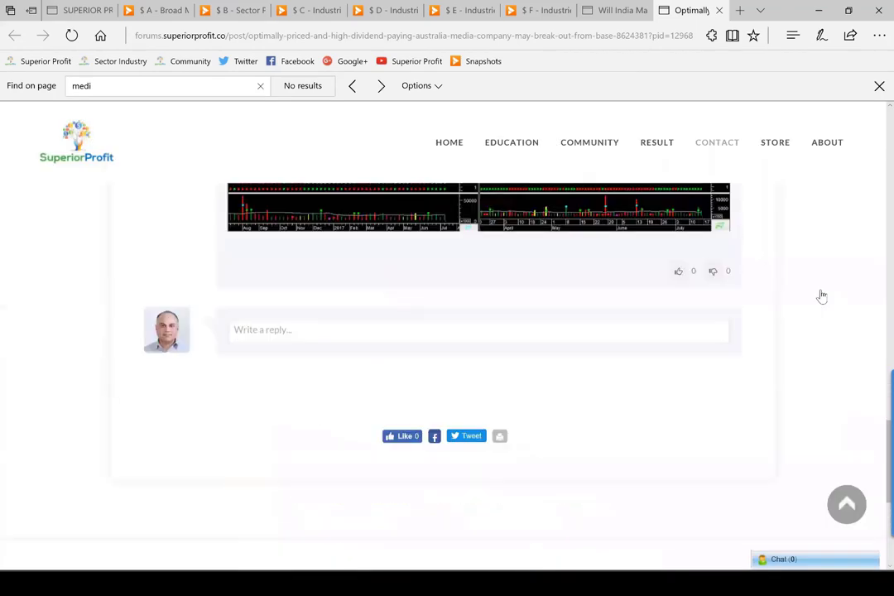
scroll(393, 315, up, 4)
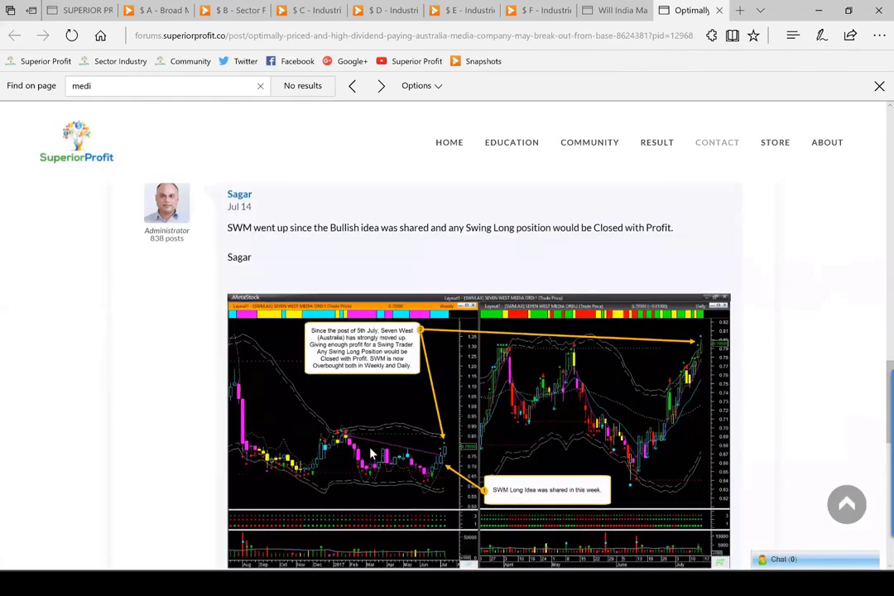
Switch to MetaStock, mark the latest prices on SWM's weekly and daily charts with arrows, and clear the annotations.
click(149, 434)
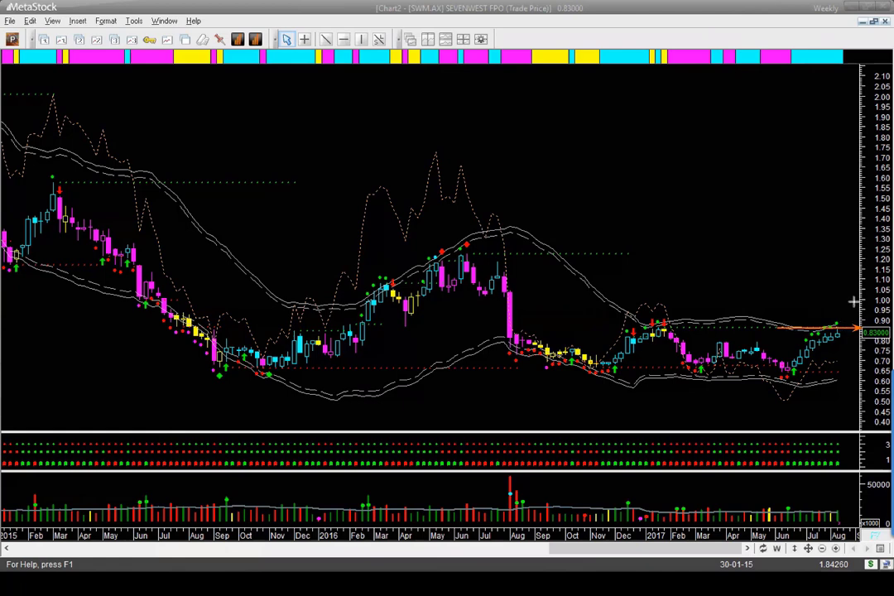
drag(853, 302, 838, 319)
click(97, 40)
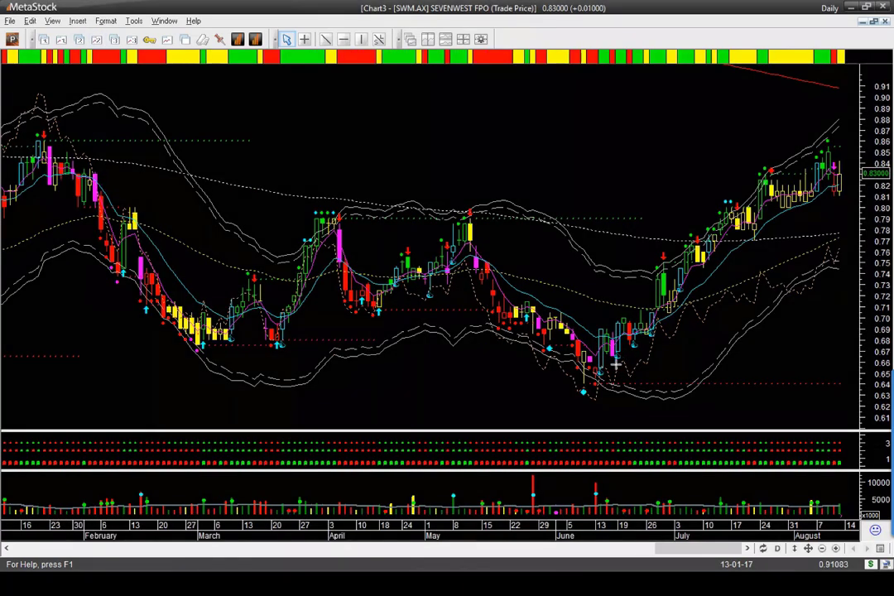
mouse_move(613, 364)
mouse_down()
mouse_move(792, 232)
mouse_move(834, 178)
mouse_move(834, 190)
mouse_up()
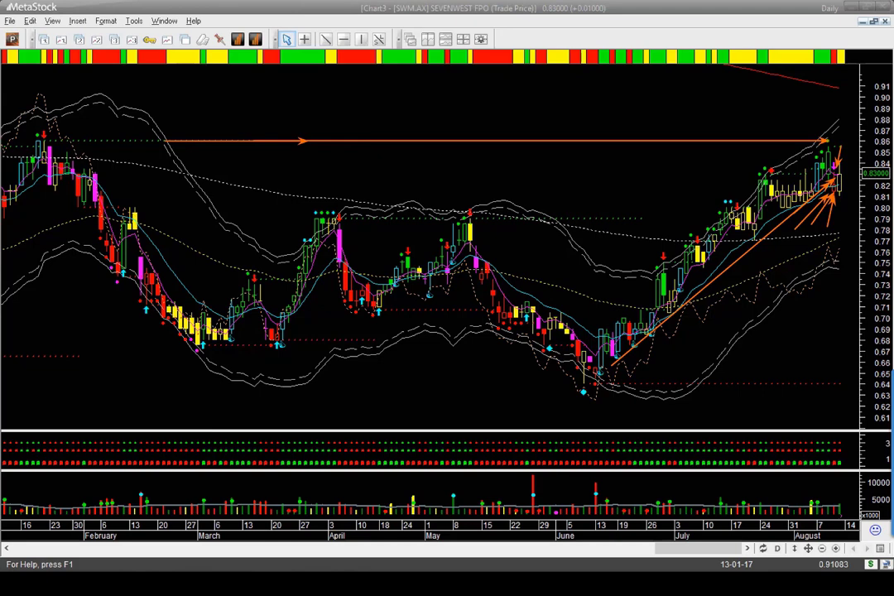
key(Escape)
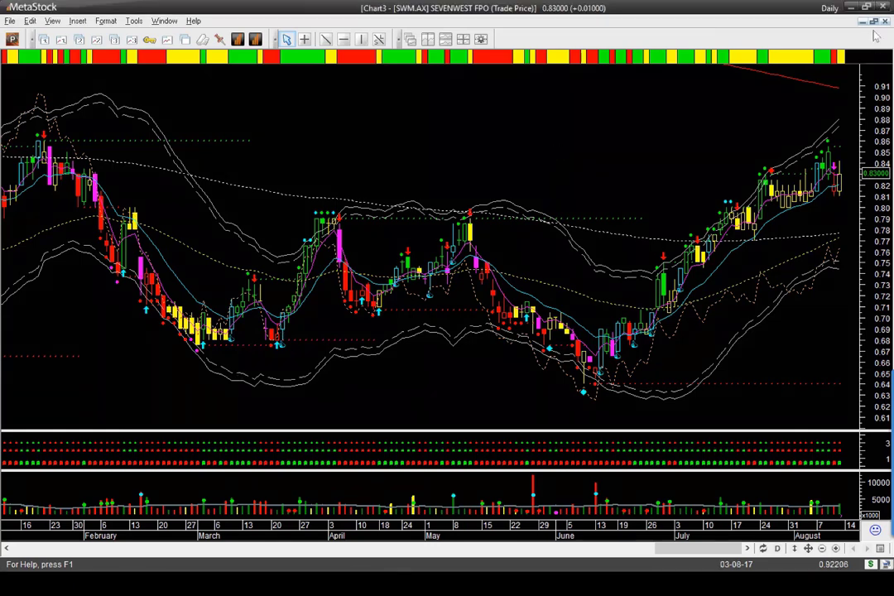
Bring up the daily AUD= chart and draw arrows at the early-August sell signal, the decline, the July rally and the latest rebound.
key(ctrl+Tab)
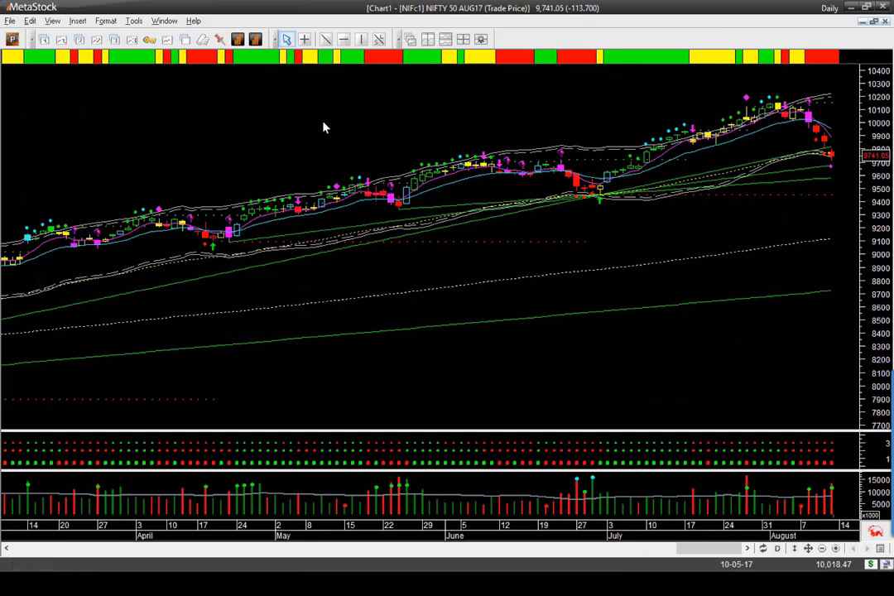
key(Page_Down)
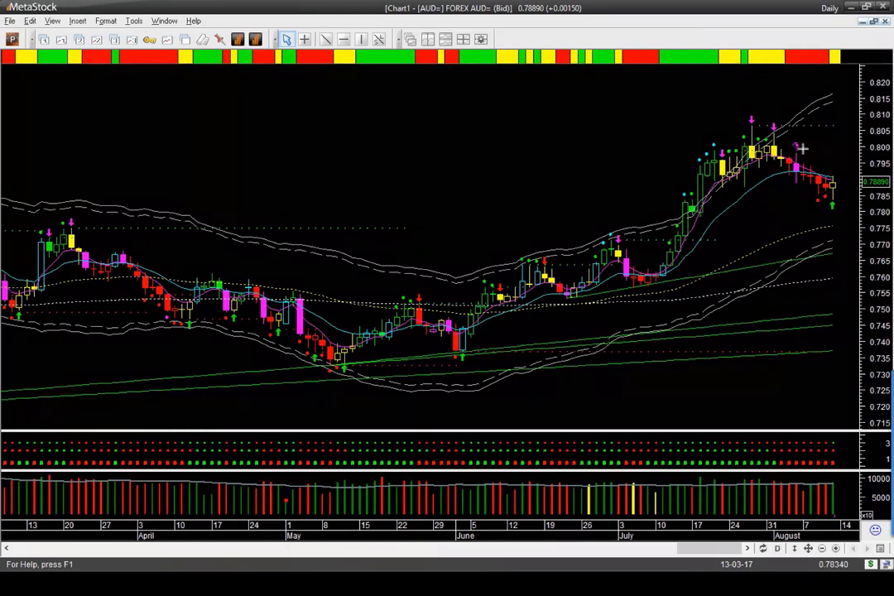
drag(818, 104, 800, 149)
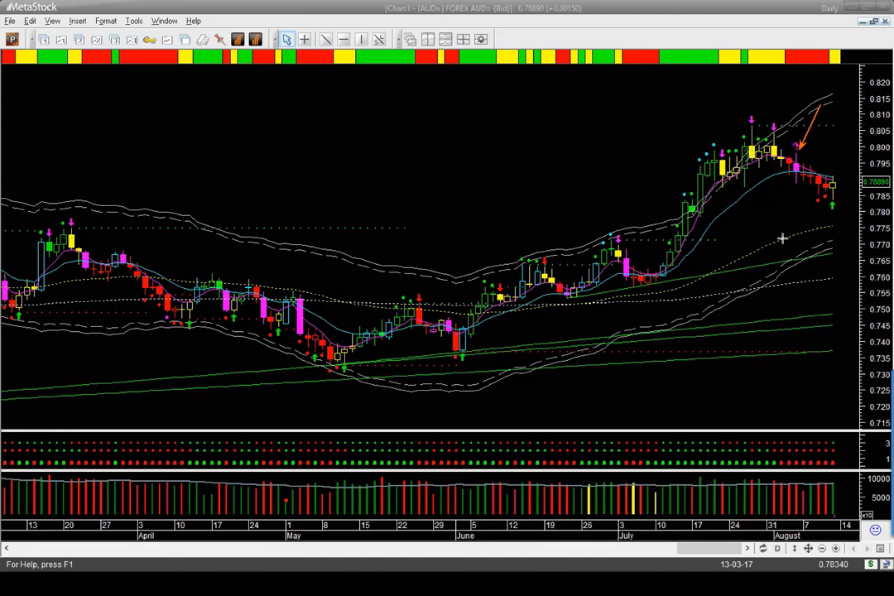
drag(794, 176, 829, 201)
drag(620, 214, 723, 124)
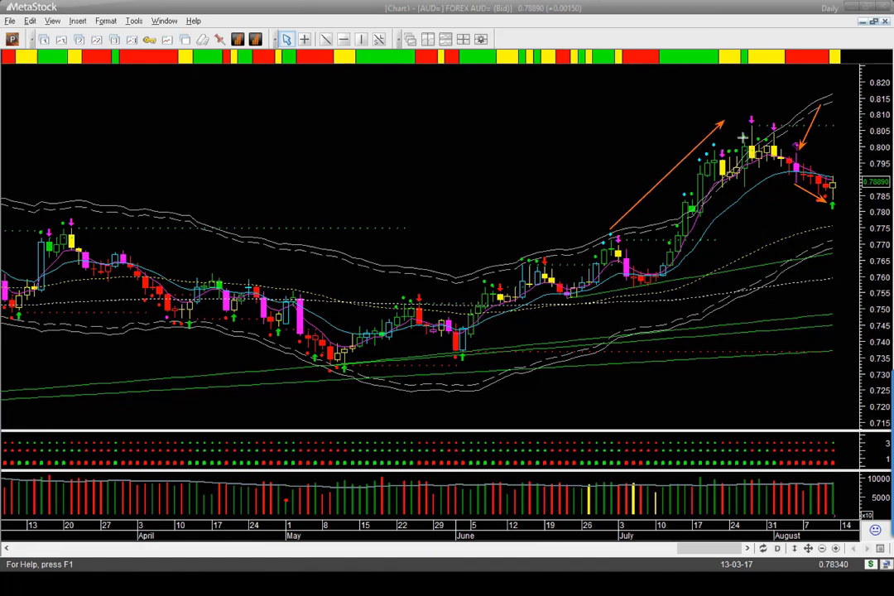
mouse_move(846, 195)
mouse_down()
mouse_move(856, 168)
mouse_move(840, 174)
mouse_move(845, 160)
mouse_up()
drag(789, 103, 791, 130)
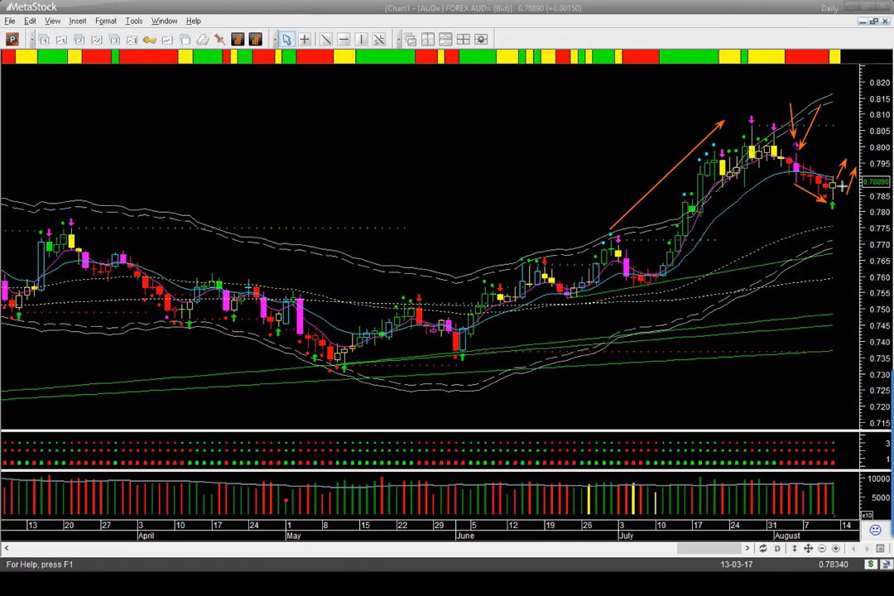
Mark AUD='s possible rebound, the recent low and the overhead levels with arrows, and clear all the annotations.
drag(838, 187, 851, 161)
drag(831, 203, 860, 203)
mouse_move(831, 170)
mouse_down()
mouse_move(852, 160)
mouse_move(874, 165)
mouse_up()
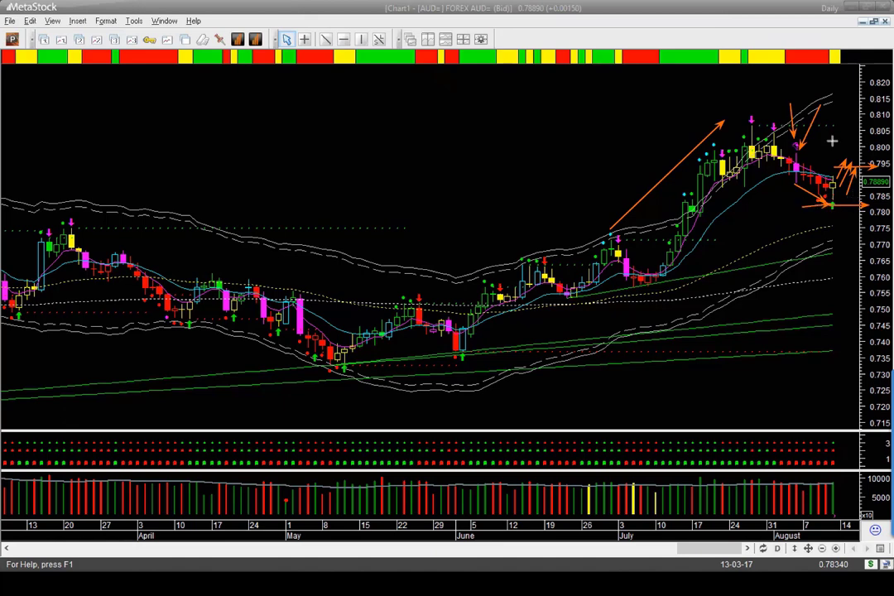
drag(827, 125, 853, 98)
drag(831, 168, 851, 138)
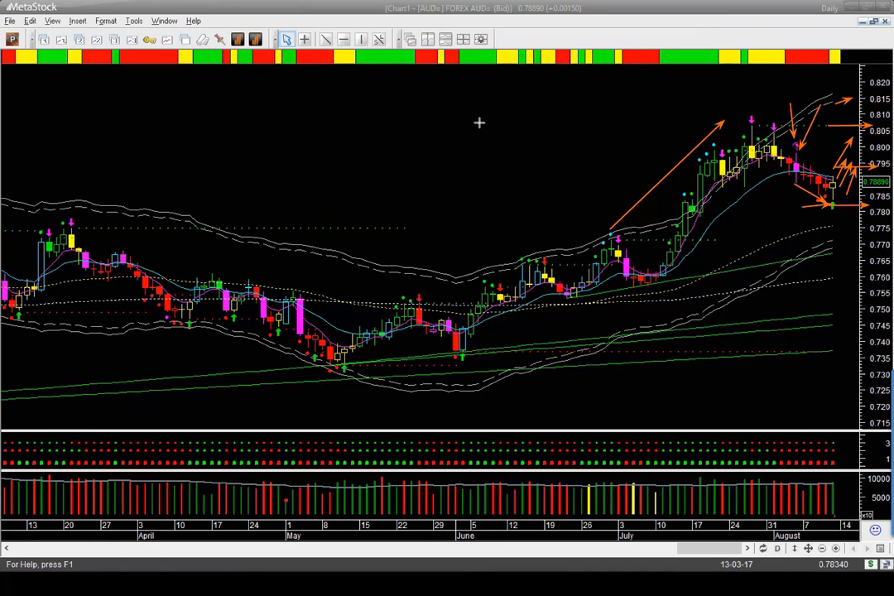
key(Delete)
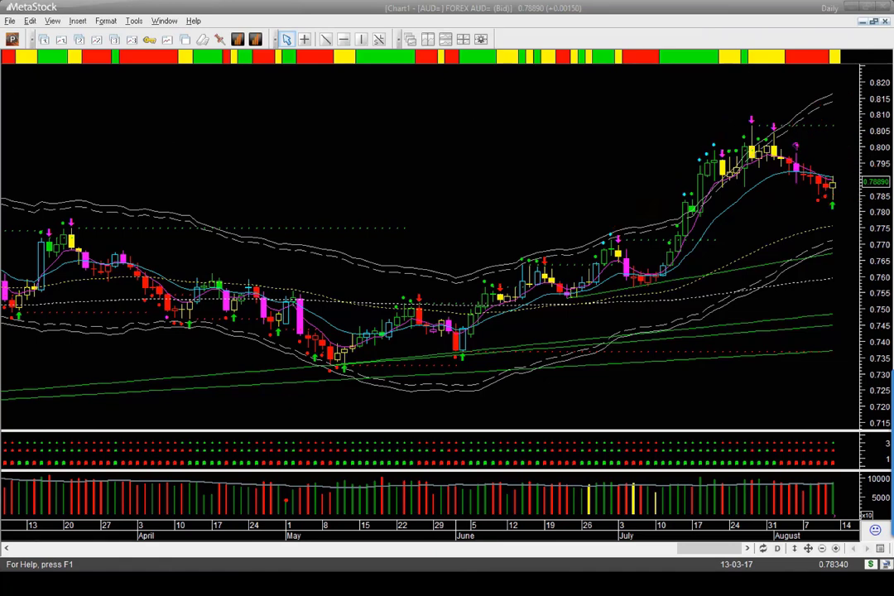
Show the daily SGD= chart and draw arrows at the late-July low signals, the early-August bounce and the latest candle.
key(Page_Down)
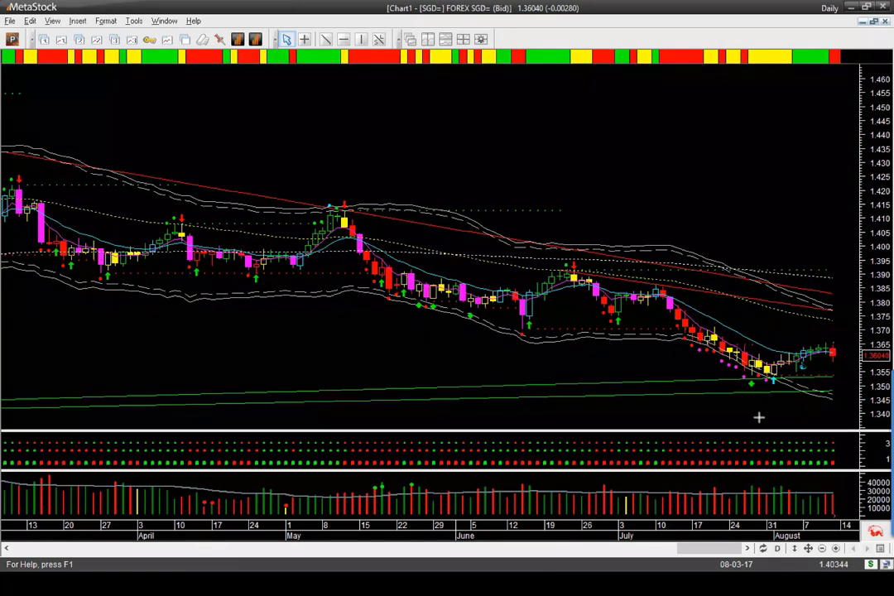
drag(788, 382, 792, 375)
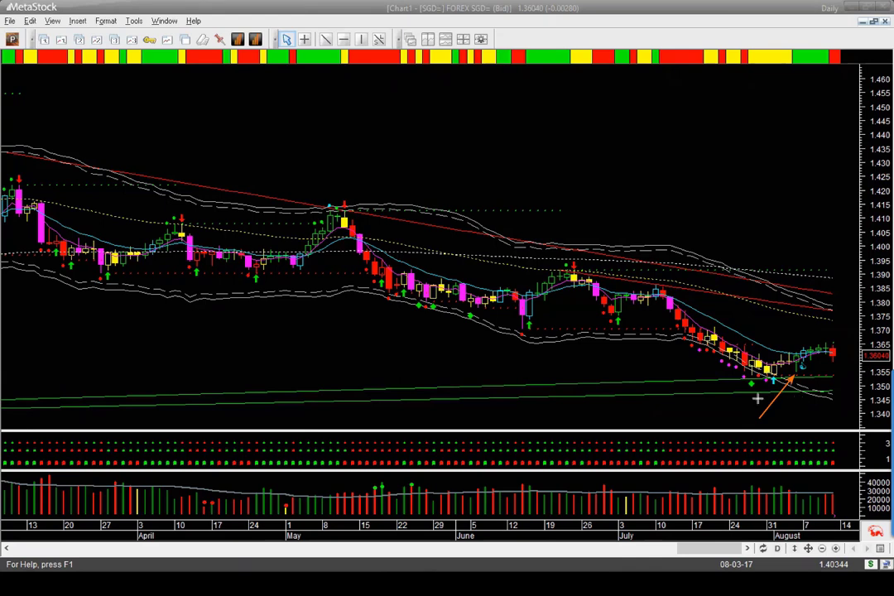
drag(693, 410, 772, 379)
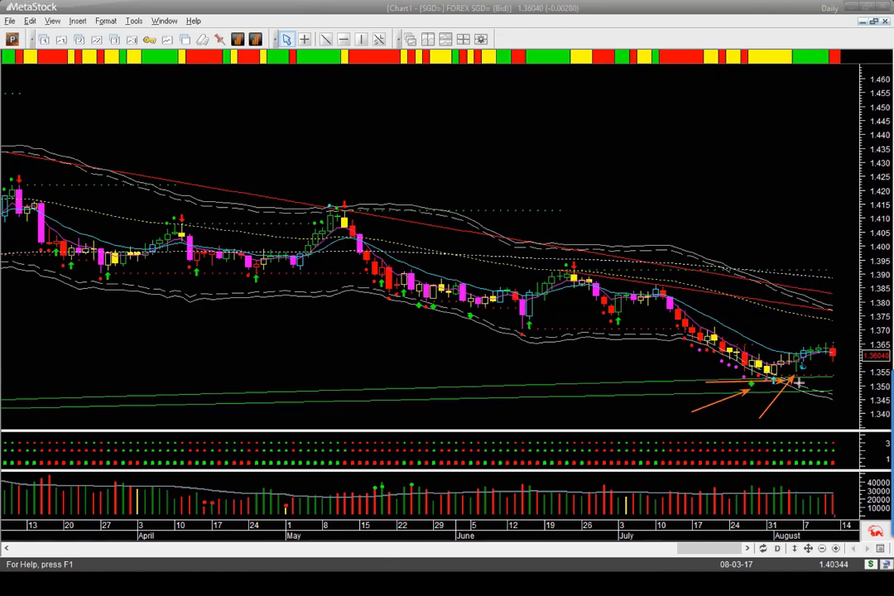
drag(822, 415, 797, 376)
drag(794, 355, 813, 340)
drag(848, 315, 832, 346)
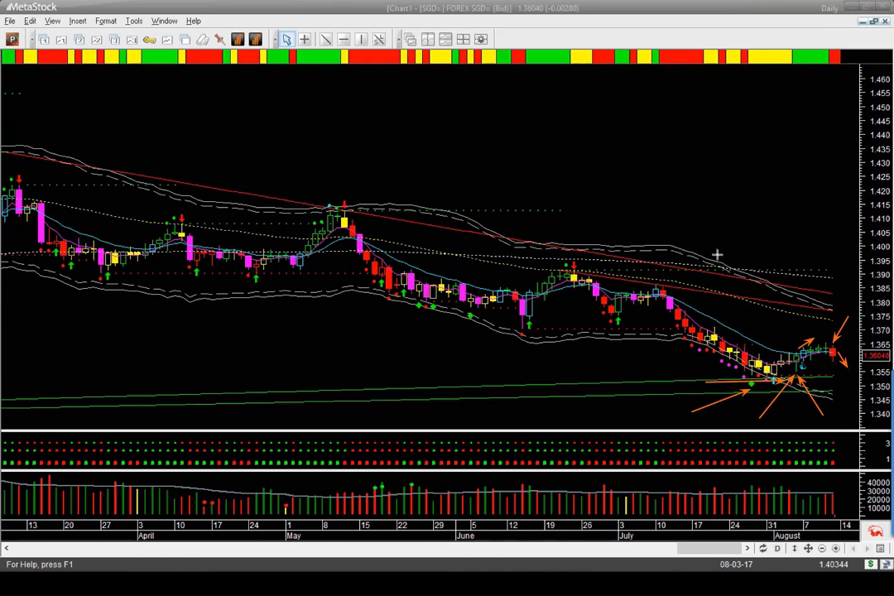
Mark SGD='s mid-July breakdown and its downside levels near the green support line with arrows, and clear the annotations.
drag(723, 229, 674, 292)
drag(851, 341, 877, 376)
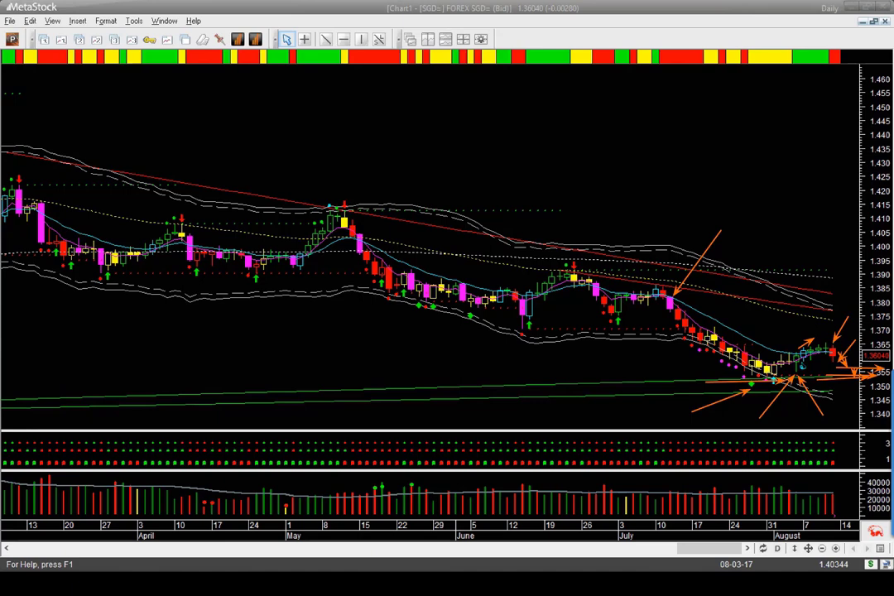
key(Escape)
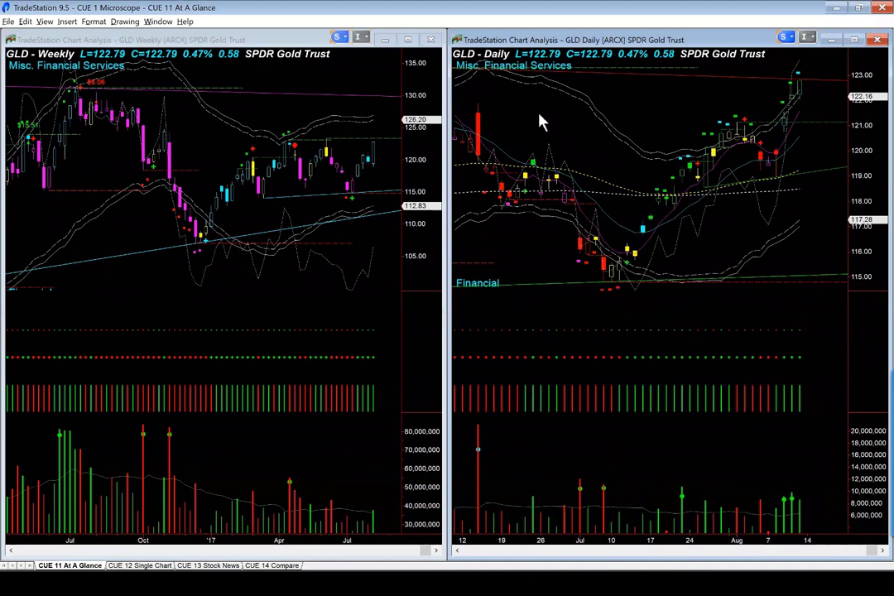
Load the symbol SPY into TradeStation's linked weekly and daily charts.
text(sp)
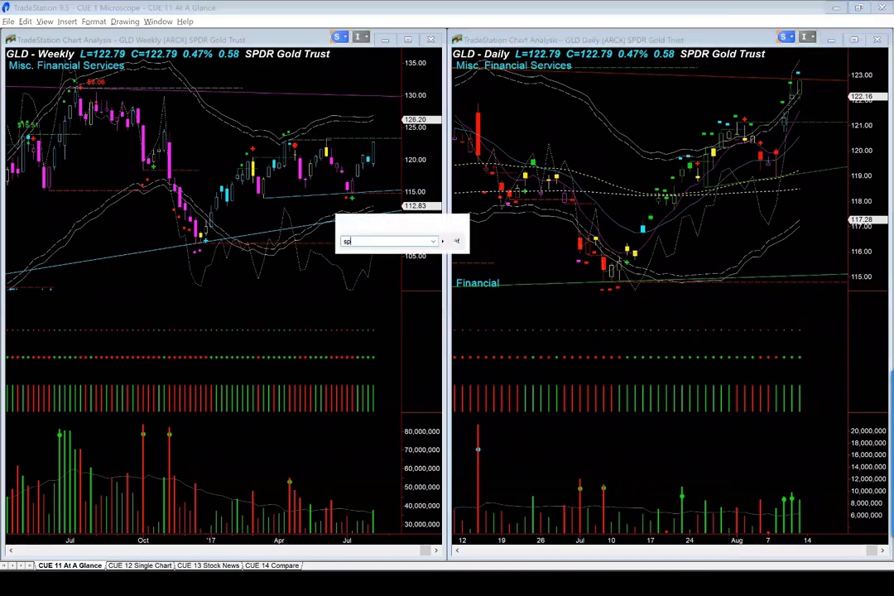
text(y)
key(Return)
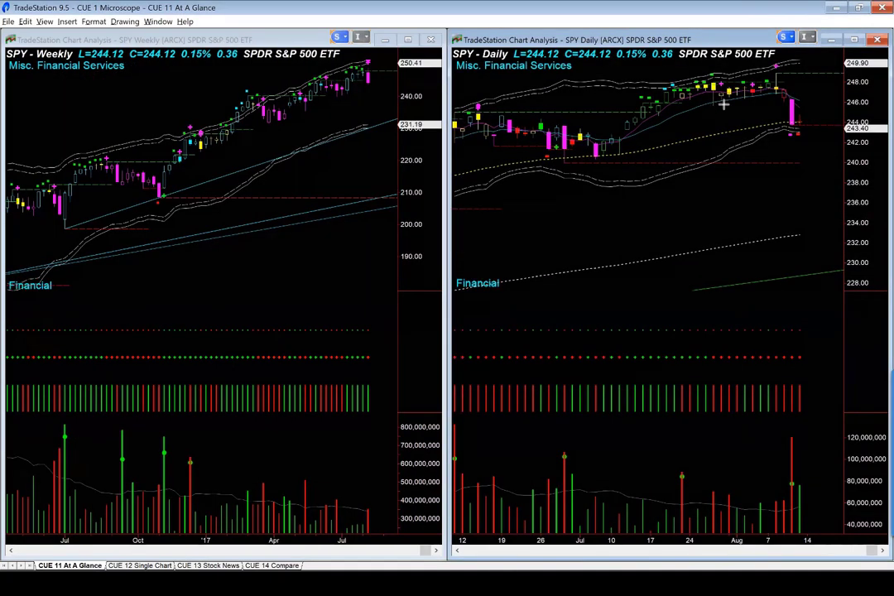
Draw arrows on the SPY charts at the August top, the sharp drop, its volume spike and the weekly sell signal.
drag(726, 91, 770, 88)
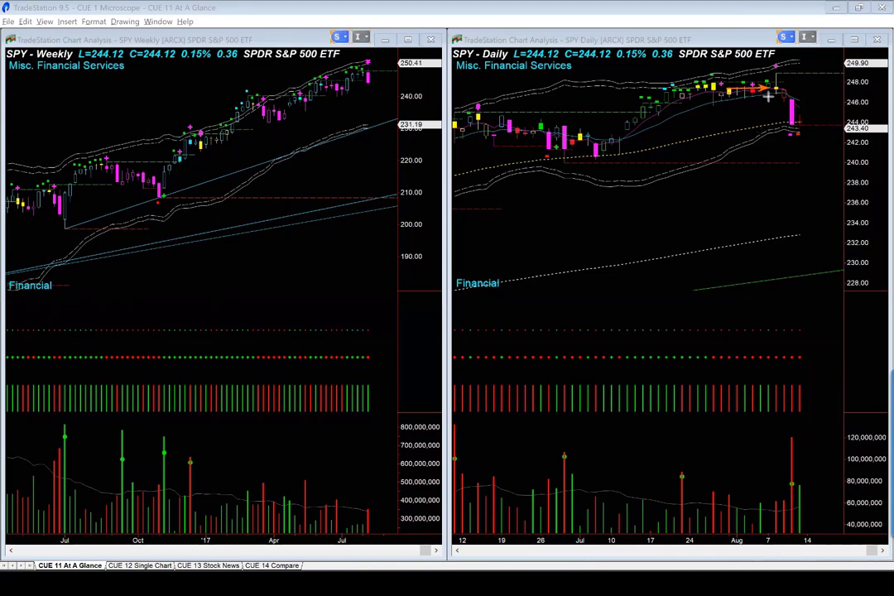
drag(768, 97, 784, 126)
drag(743, 436, 786, 471)
drag(405, 54, 377, 61)
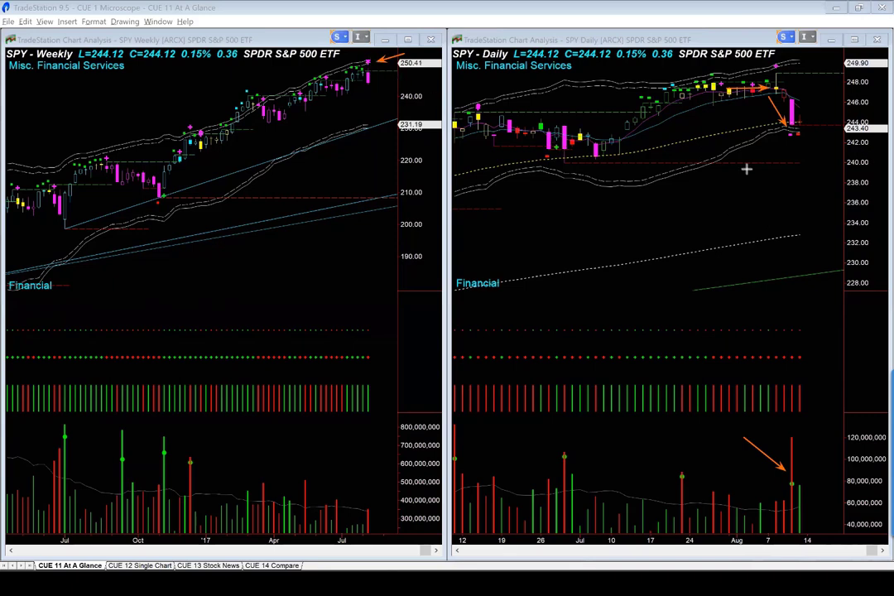
drag(699, 141, 791, 126)
drag(806, 66, 779, 82)
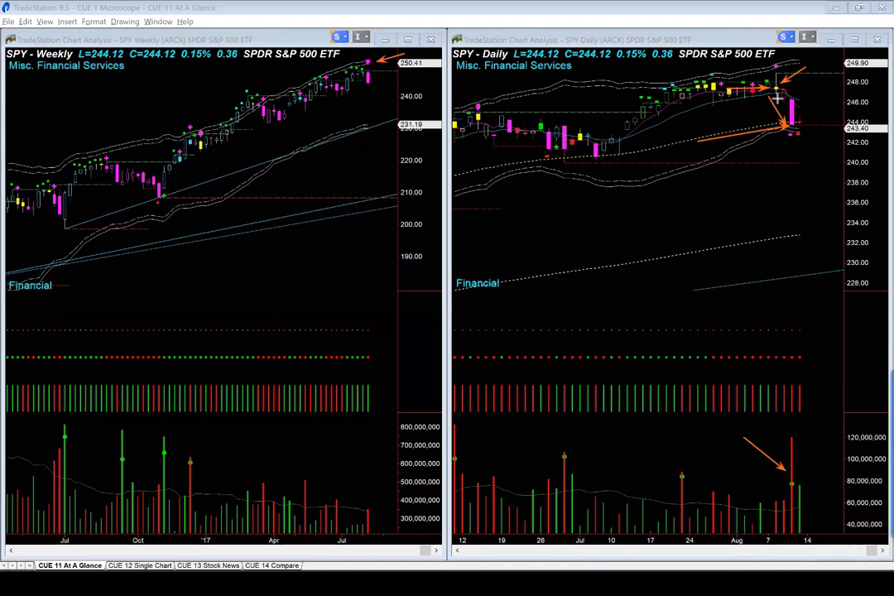
Point arrows at the large daily SPY down candle and the latest candle after it, and clear all the annotations.
drag(778, 97, 789, 121)
drag(827, 96, 802, 116)
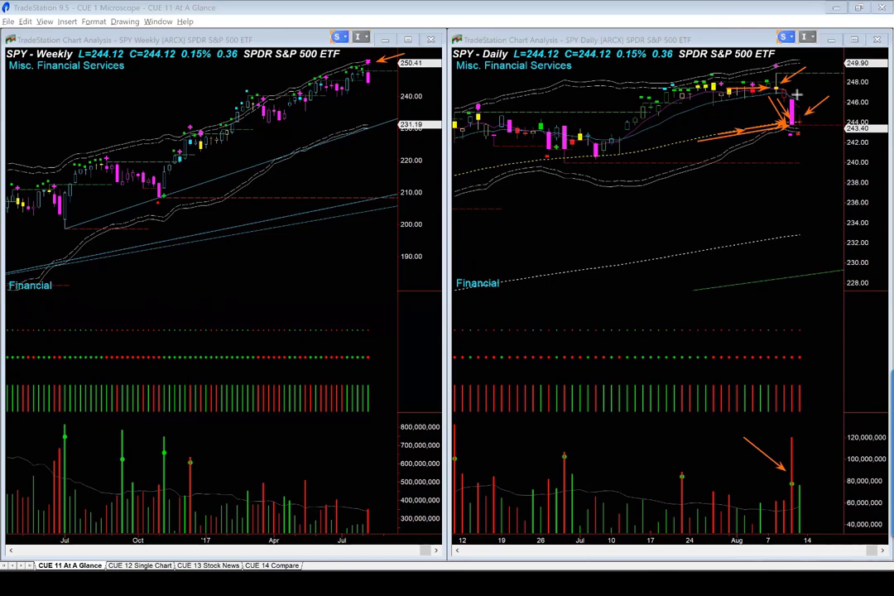
drag(807, 90, 796, 116)
drag(842, 108, 810, 122)
key(Escape)
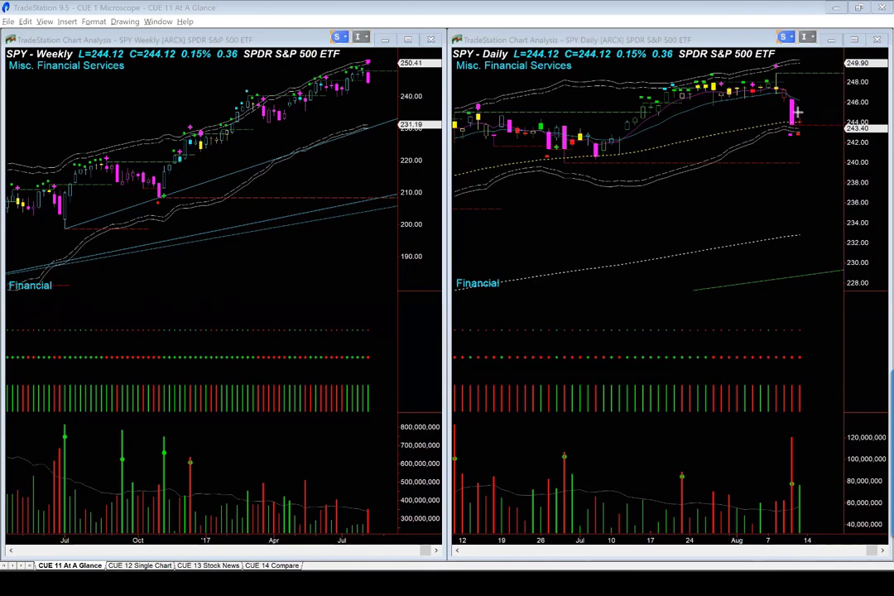
Draw an arrow beside SPY's latest daily candle, clear it, and load DIA into the linked weekly and daily charts.
mouse_move(805, 113)
mouse_down()
mouse_move(810, 95)
mouse_move(835, 121)
mouse_up()
key(Escape)
text(DIA)
key(Return)
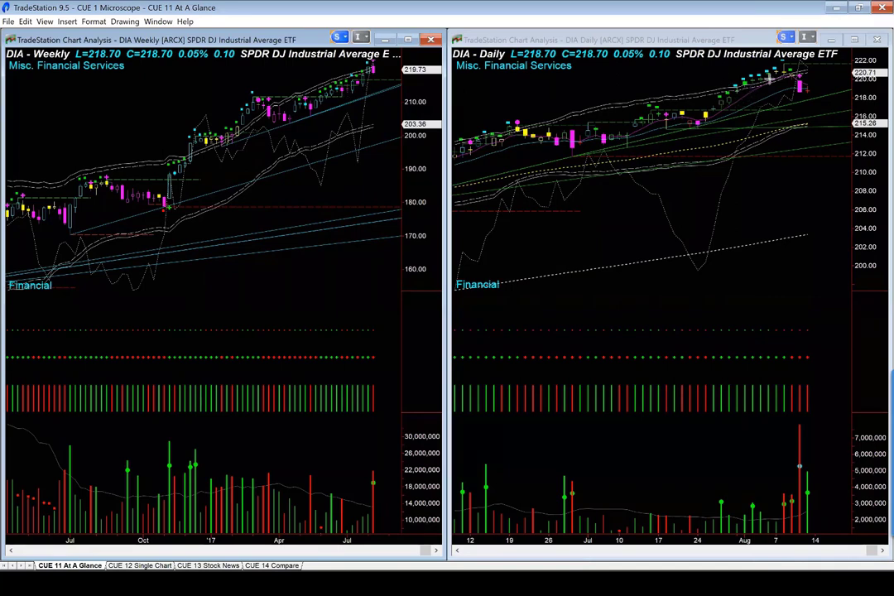
Draw arrows on the daily DIA chart around the August drop, its large down candle and the latest candle.
mouse_move(777, 80)
mouse_down()
mouse_move(792, 98)
mouse_move(840, 97)
mouse_up()
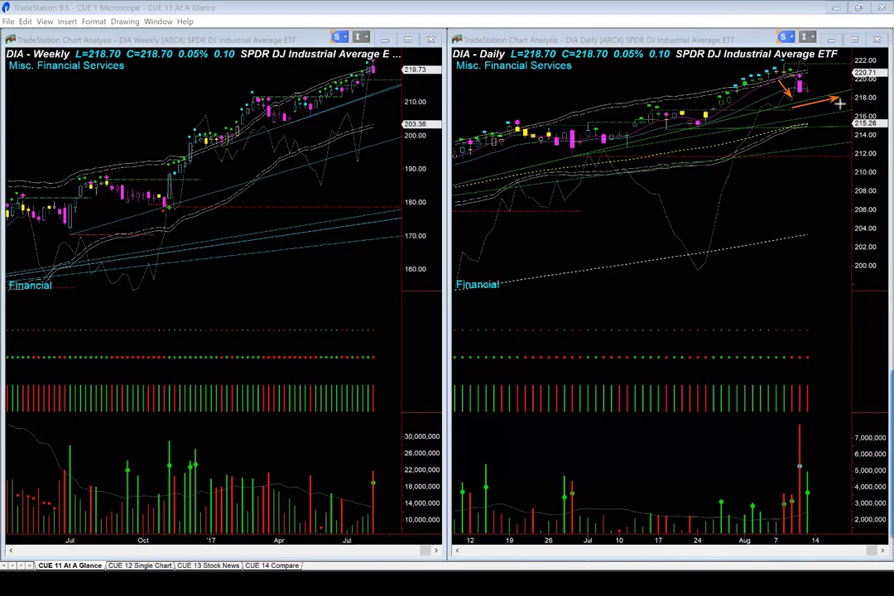
drag(830, 72, 803, 81)
drag(833, 82, 808, 88)
Point arrows at DIA's latest weekly volume bar and beside the August daily volume spike, and clear all annotations.
drag(340, 440, 365, 470)
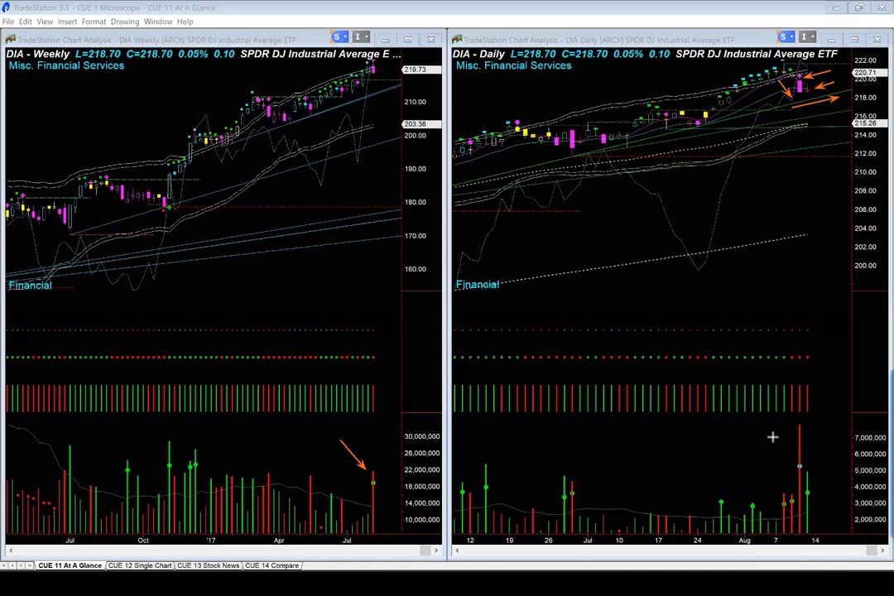
mouse_move(774, 437)
mouse_down()
mouse_move(795, 455)
mouse_move(775, 494)
mouse_up()
drag(366, 436, 373, 462)
text(e)
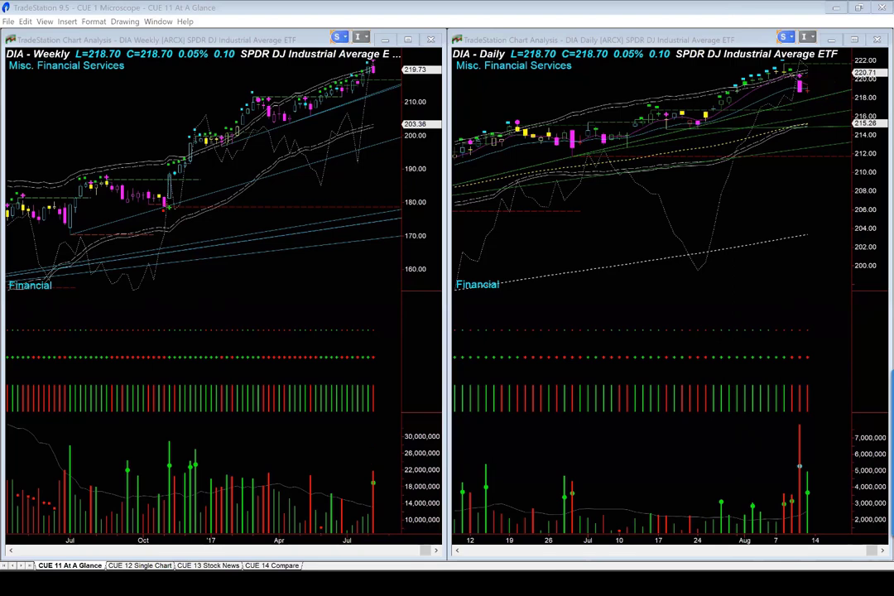
Load QQQ into the linked charts and mark its recent weekly top and sell signal with arrows.
text(QQQ)
key(Return)
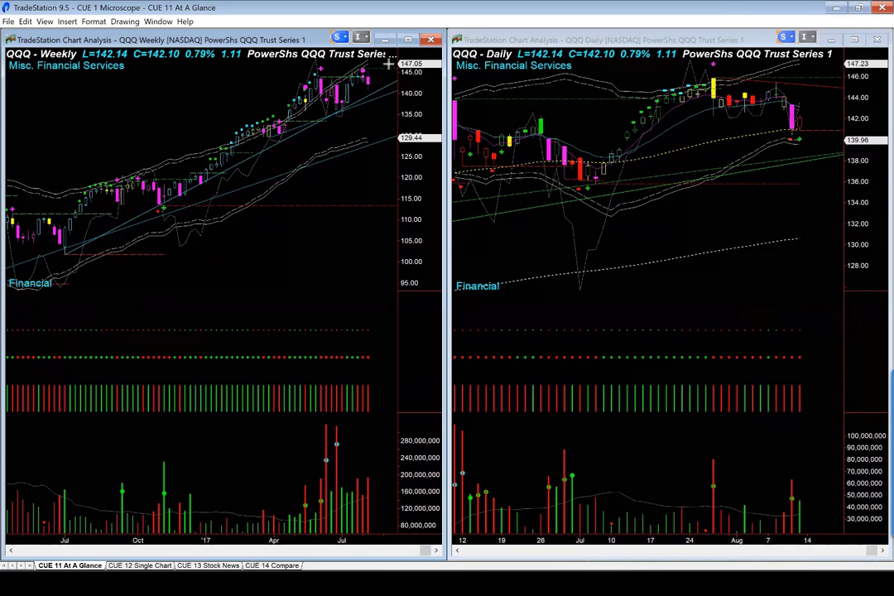
drag(398, 60, 366, 65)
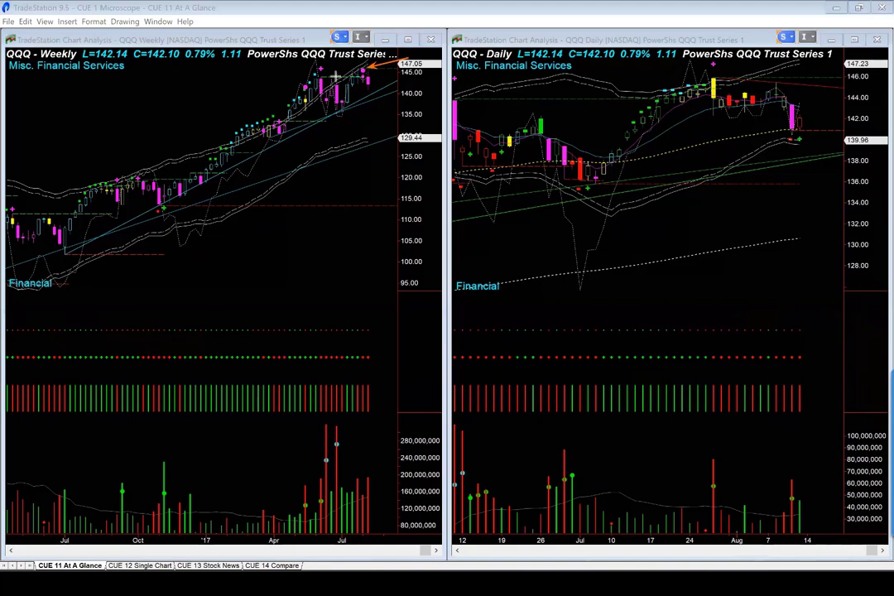
drag(337, 78, 353, 64)
drag(397, 65, 366, 75)
drag(360, 80, 402, 77)
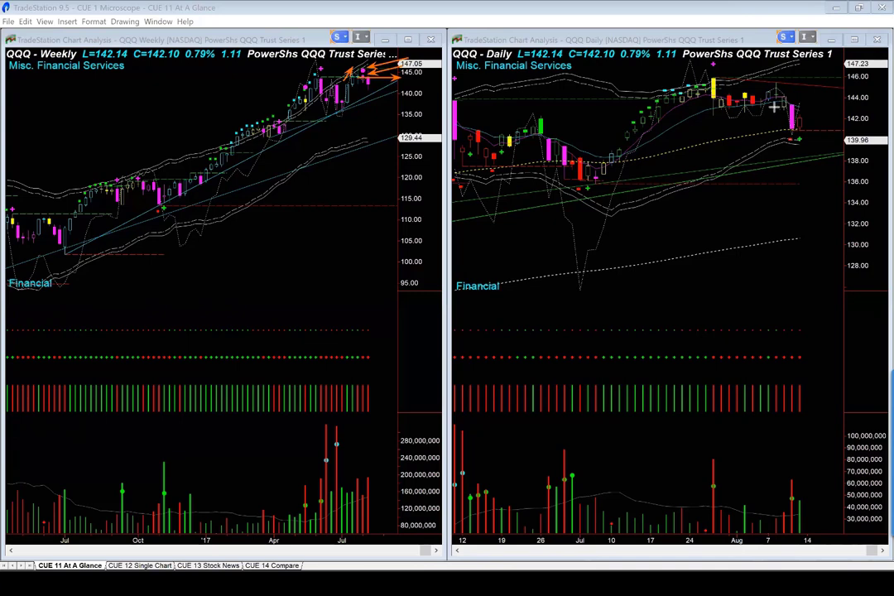
Mark QQQ's daily drop to the yellow dotted average and the area around the latest candle with arrows, and clear them.
drag(774, 105, 787, 132)
drag(677, 152, 786, 130)
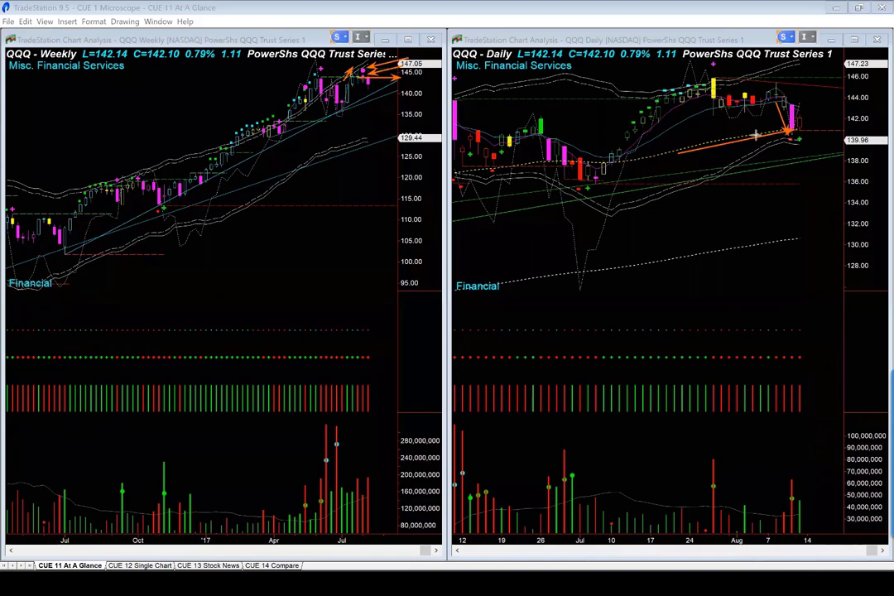
drag(787, 131, 793, 128)
drag(828, 105, 806, 120)
mouse_move(803, 112)
mouse_down()
mouse_move(815, 95)
mouse_move(836, 112)
mouse_up()
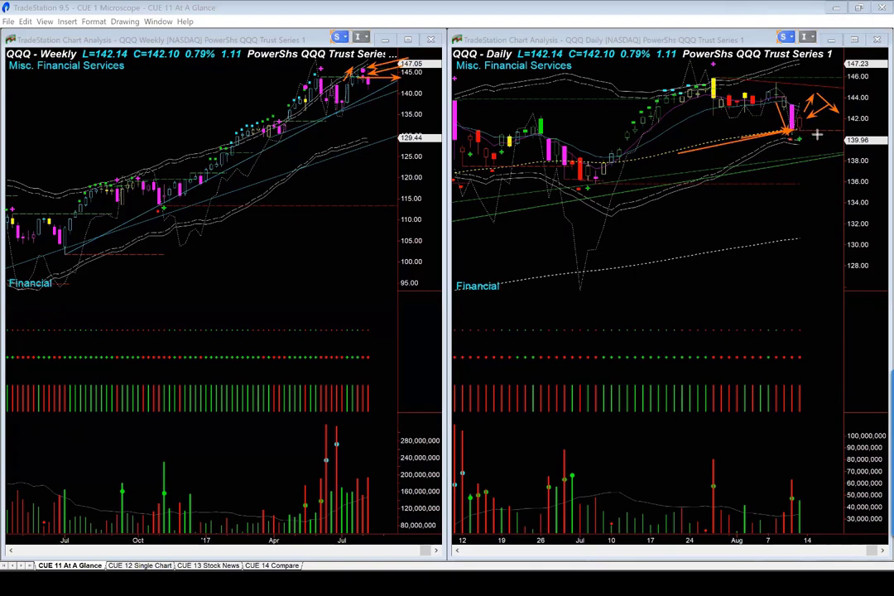
key(Escape)
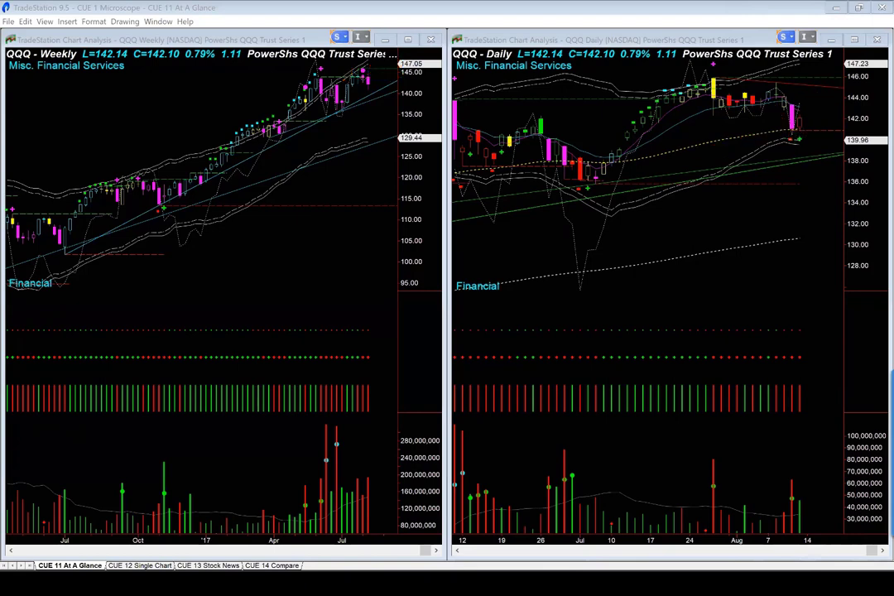
Load IWM and mark its late-July daily top, the related volume bar and the weekly resistance level with arrows.
text(IWM)
key(Return)
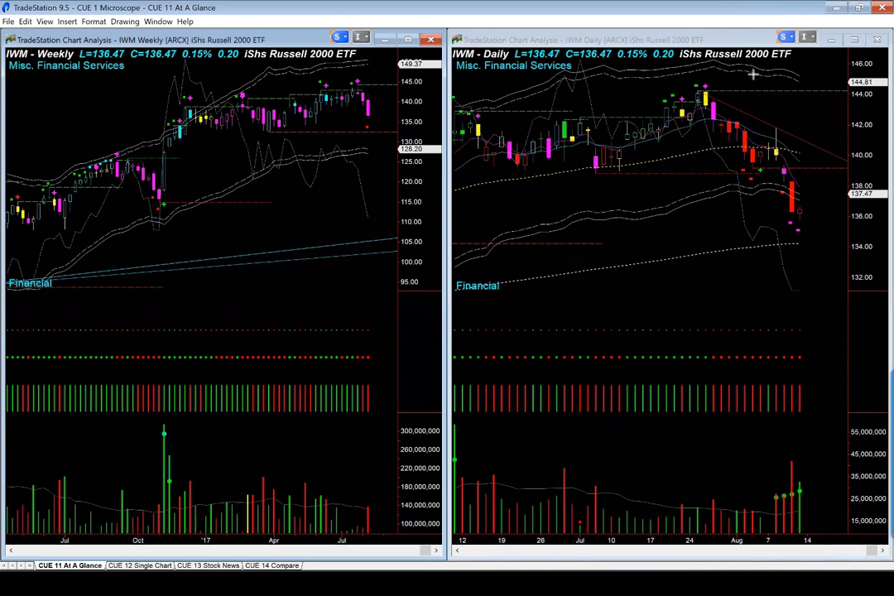
drag(770, 71, 710, 85)
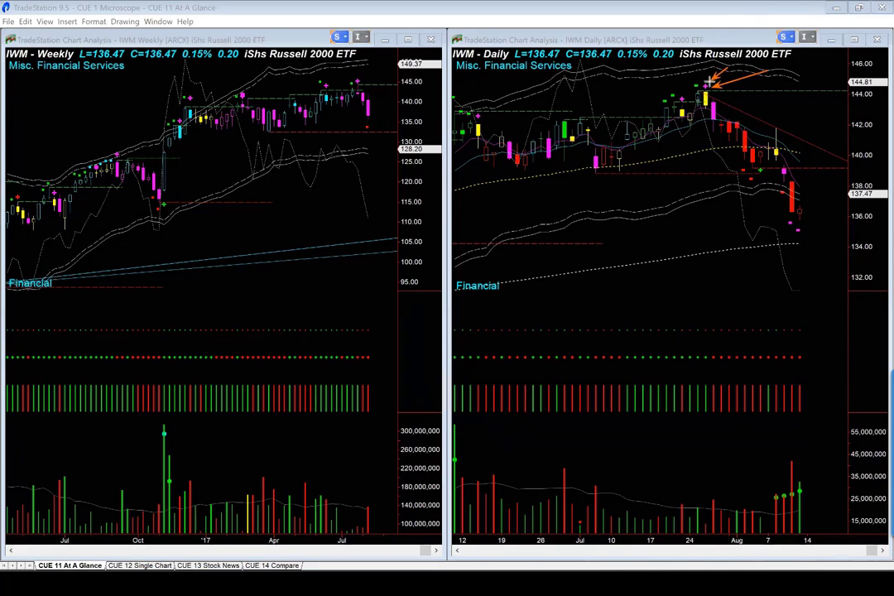
click(710, 498)
drag(255, 91, 361, 90)
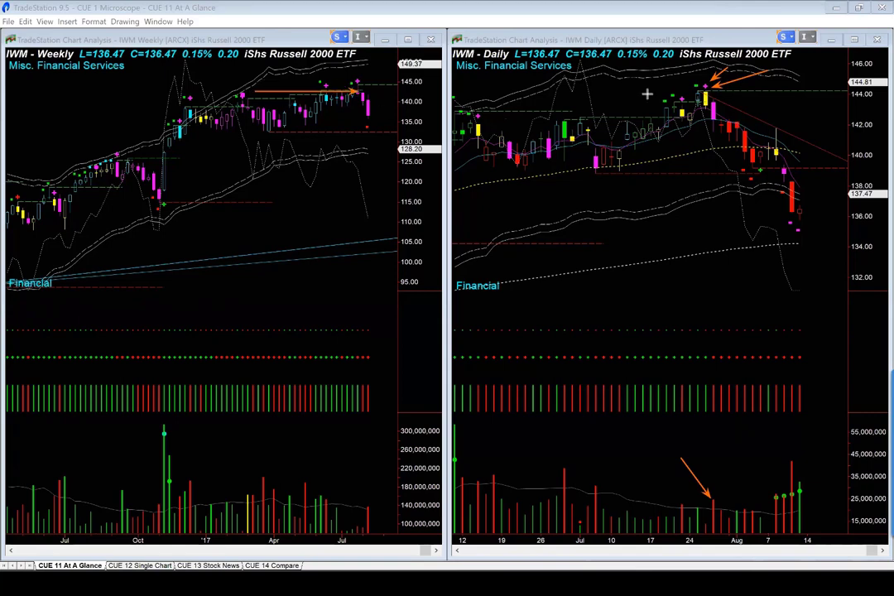
Mark IWM's late-July sell-off, the early-August reversal candle with its volume bar and the following drop, and clear all arrows.
click(703, 85)
click(732, 157)
drag(814, 102, 780, 131)
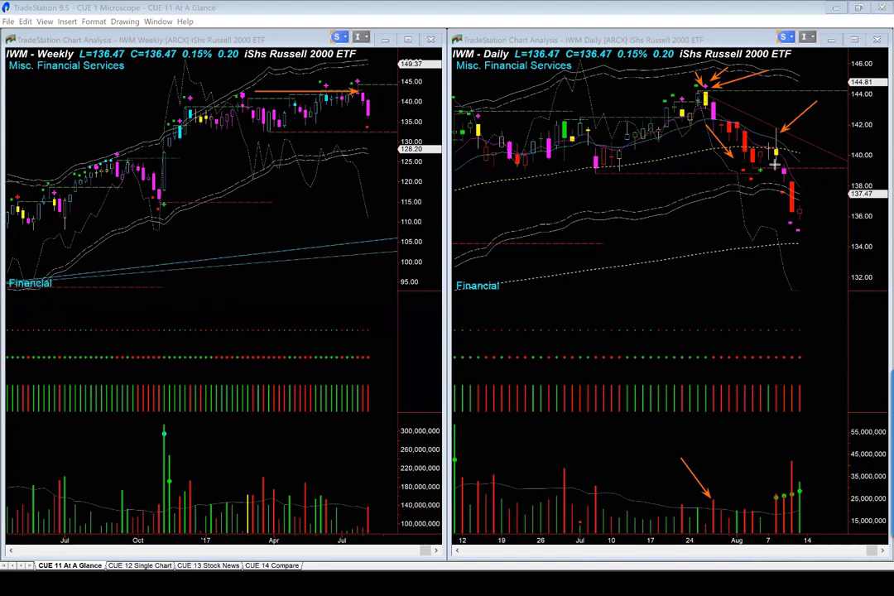
drag(778, 168, 776, 488)
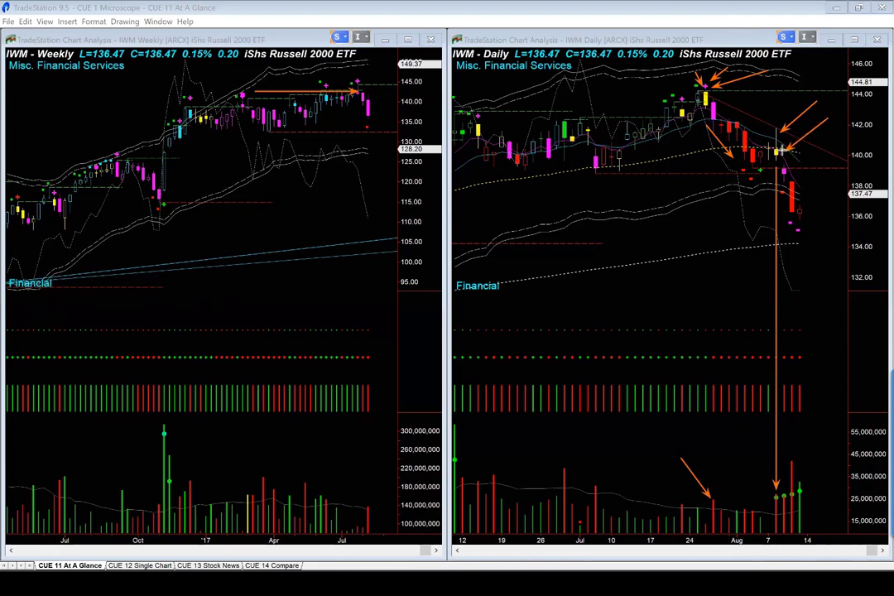
drag(826, 120, 780, 149)
drag(795, 155, 813, 217)
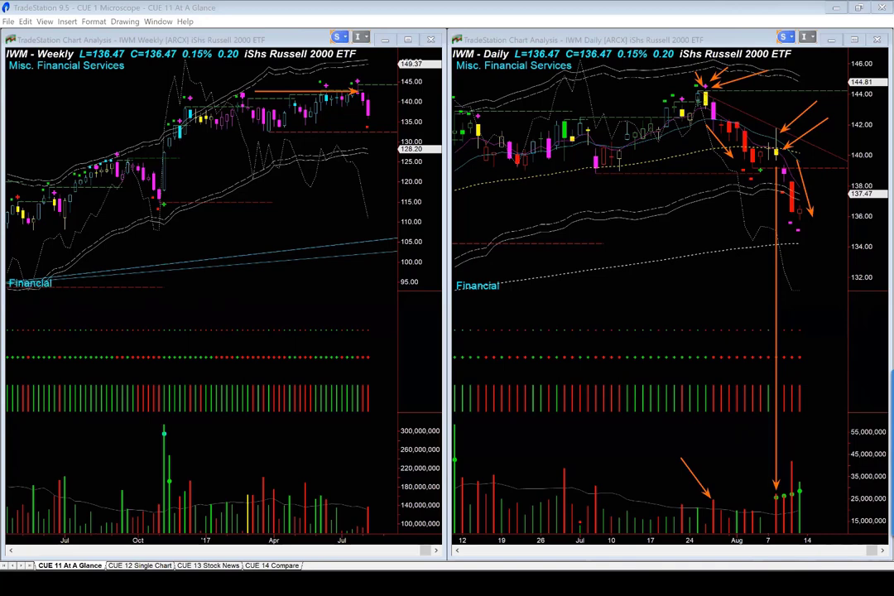
key(e)
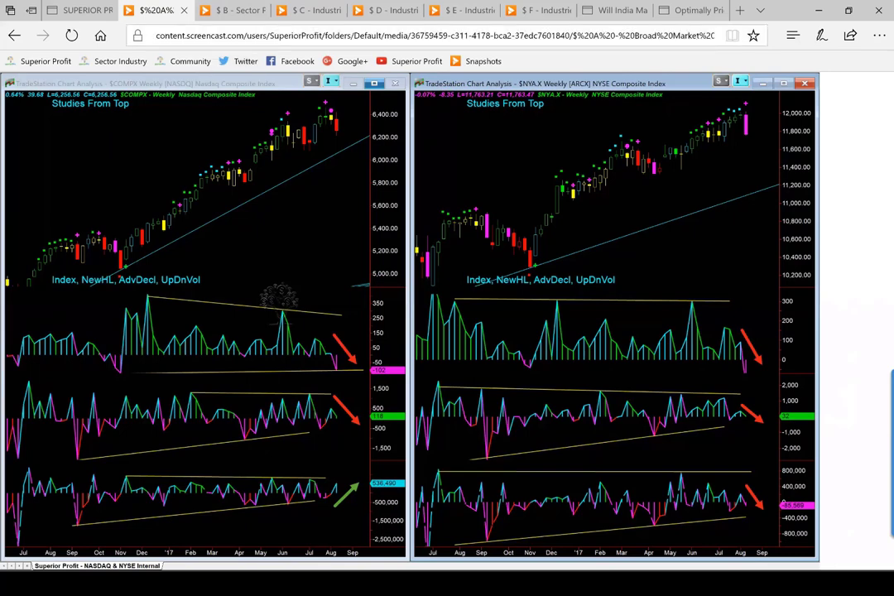
Open the Sector Performance slide at full size and point arrows at the 1 Week legend entry and the Consumer Discretionary weekly bar.
click(223, 10)
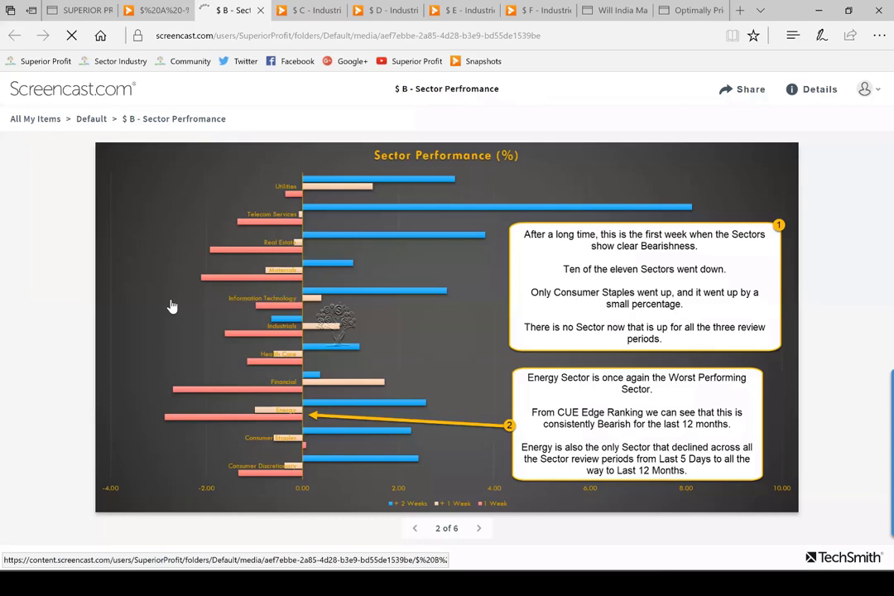
click(149, 261)
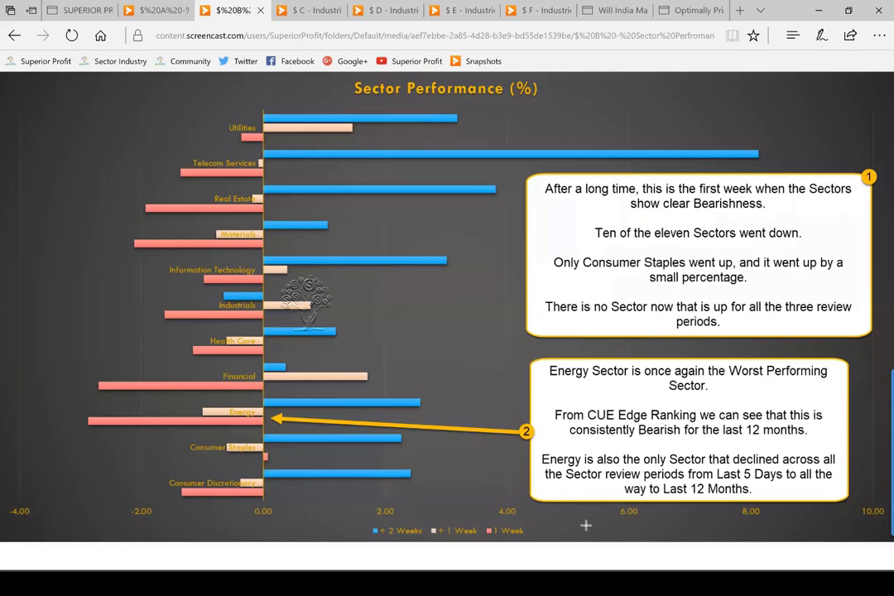
drag(588, 528, 534, 535)
drag(196, 516, 217, 498)
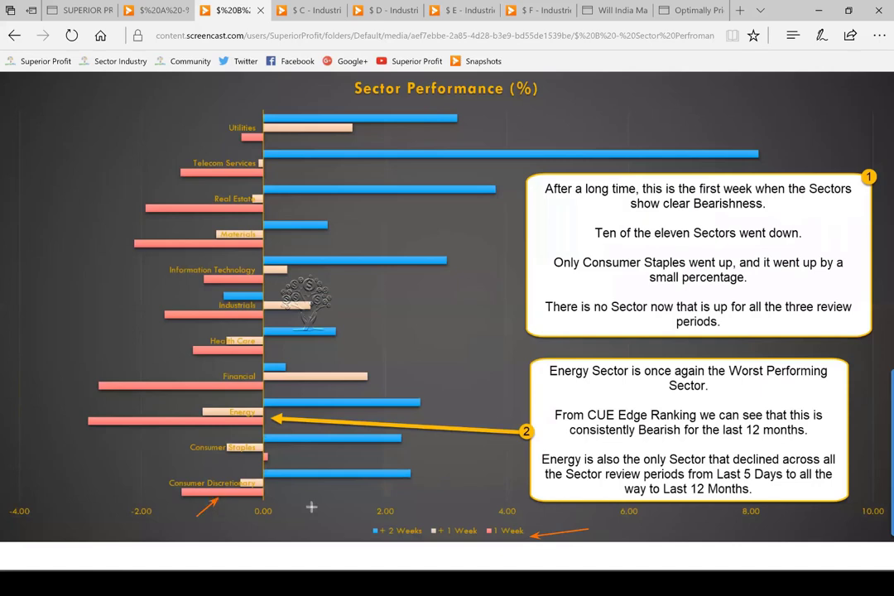
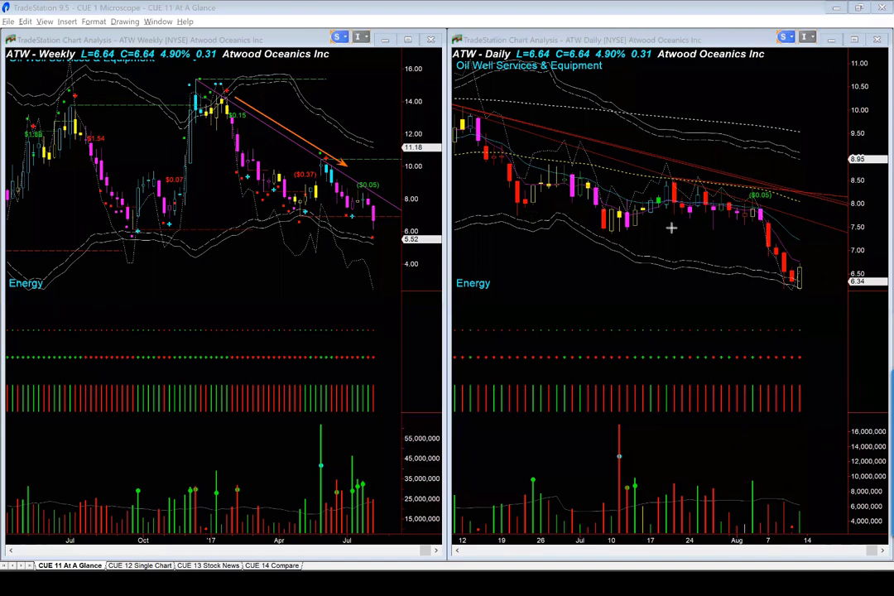
Draw arrows on the daily ATW chart at the early-August earnings candle and along the descending resistance line.
drag(802, 154, 761, 207)
drag(771, 143, 757, 197)
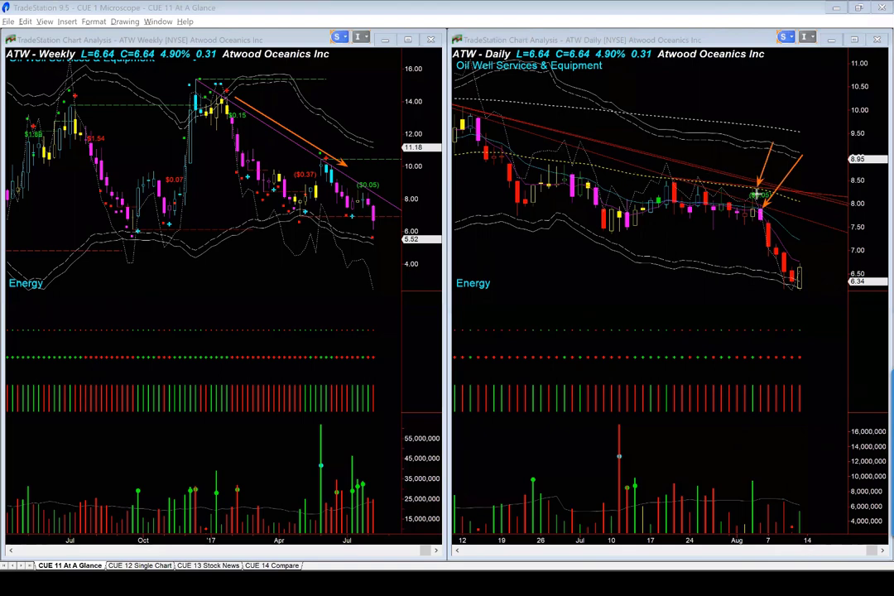
drag(723, 150, 757, 182)
drag(641, 170, 824, 220)
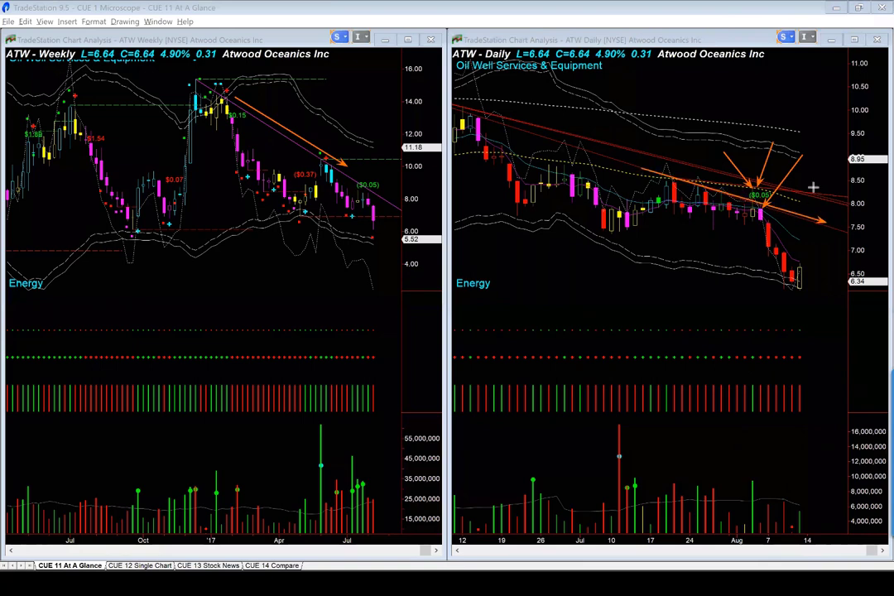
Mark ATW's August breakdown, its descending daily resistance and the latest weekly and daily earnings labels with arrows, and clear them all.
drag(819, 173, 764, 212)
drag(765, 217, 776, 288)
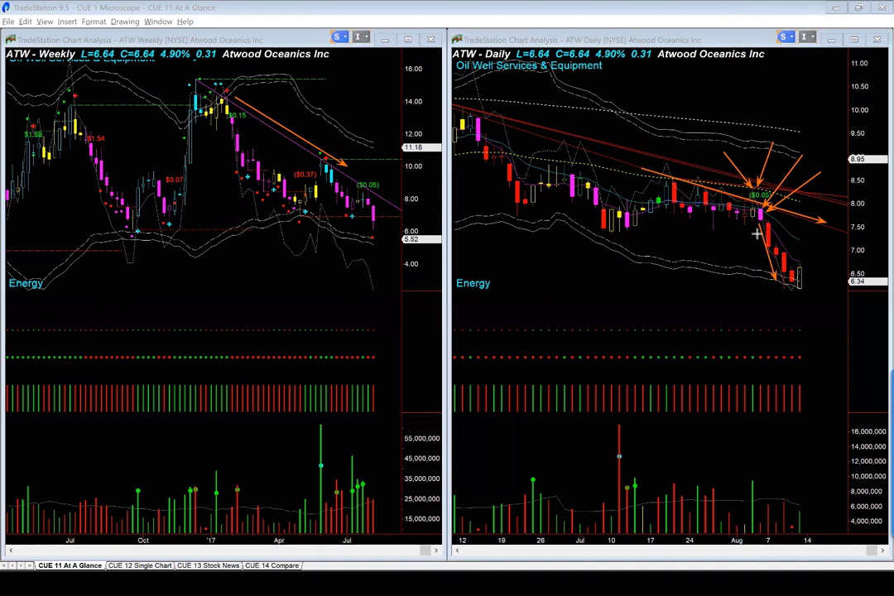
drag(754, 229, 763, 279)
drag(651, 172, 825, 219)
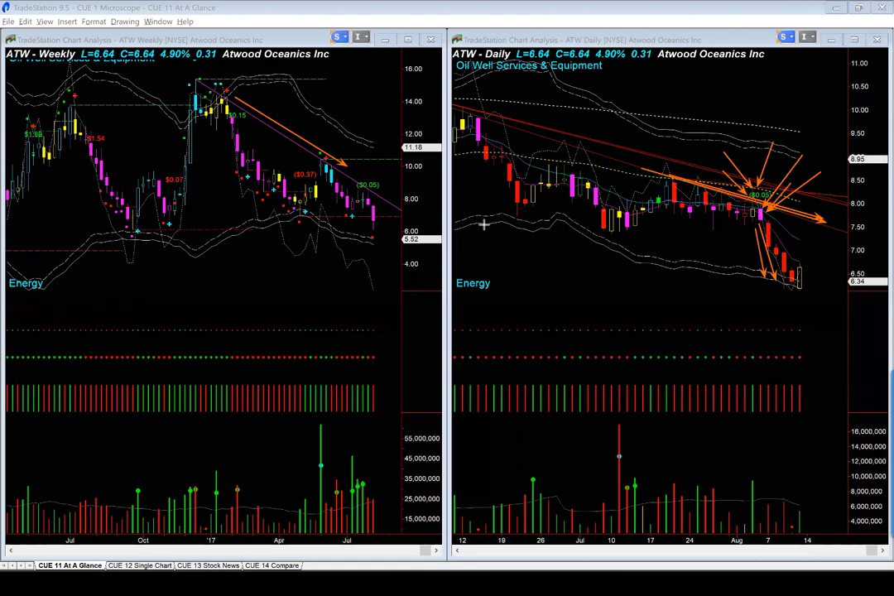
drag(403, 177, 377, 198)
drag(787, 147, 761, 191)
key(Escape)
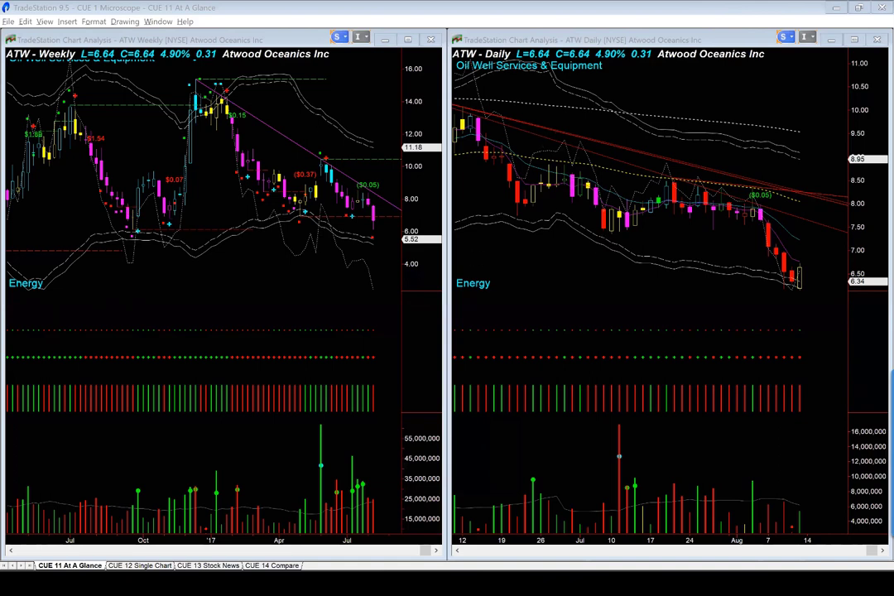
Load NE and mark its descending daily resistance, the August earnings candle and the subsequent drop with arrows.
text(NE)
key(Return)
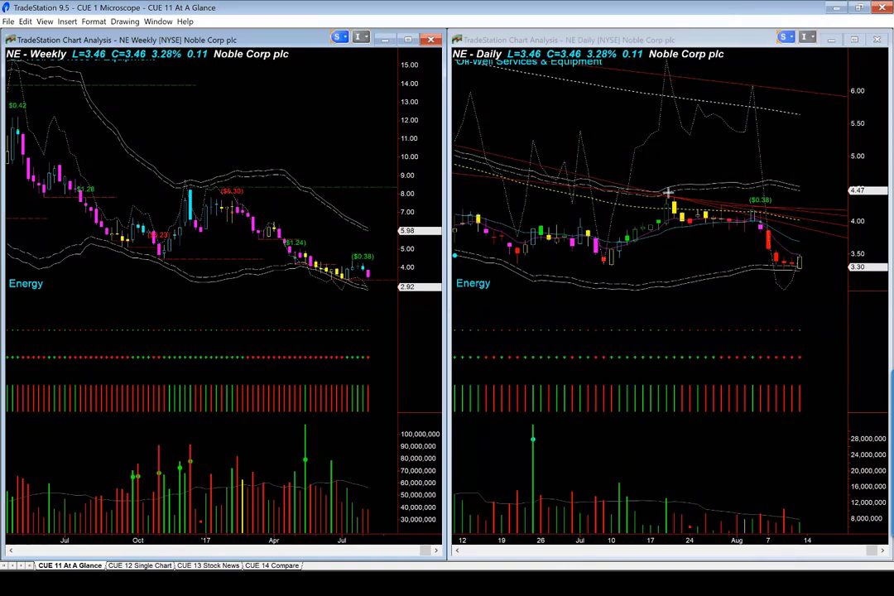
drag(665, 193, 842, 225)
drag(751, 160, 751, 198)
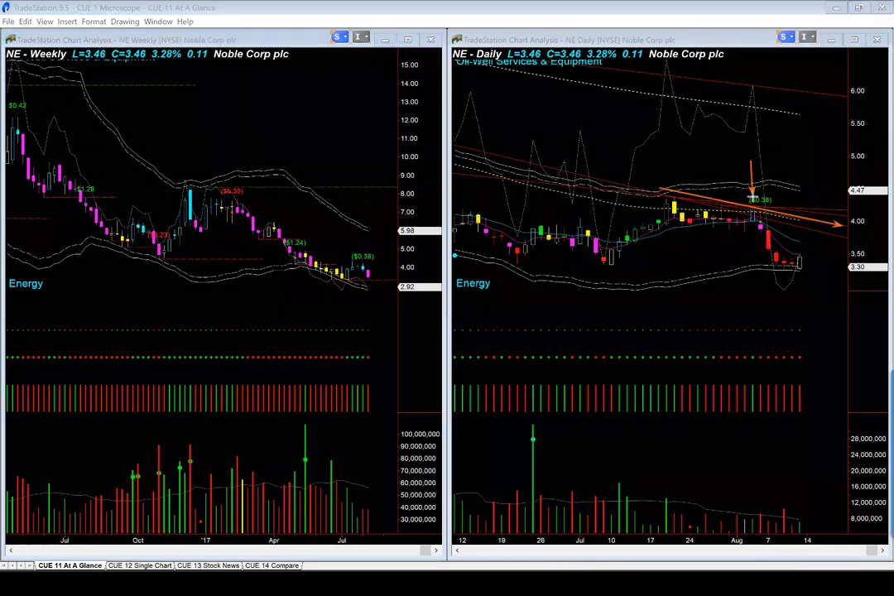
drag(823, 192, 760, 219)
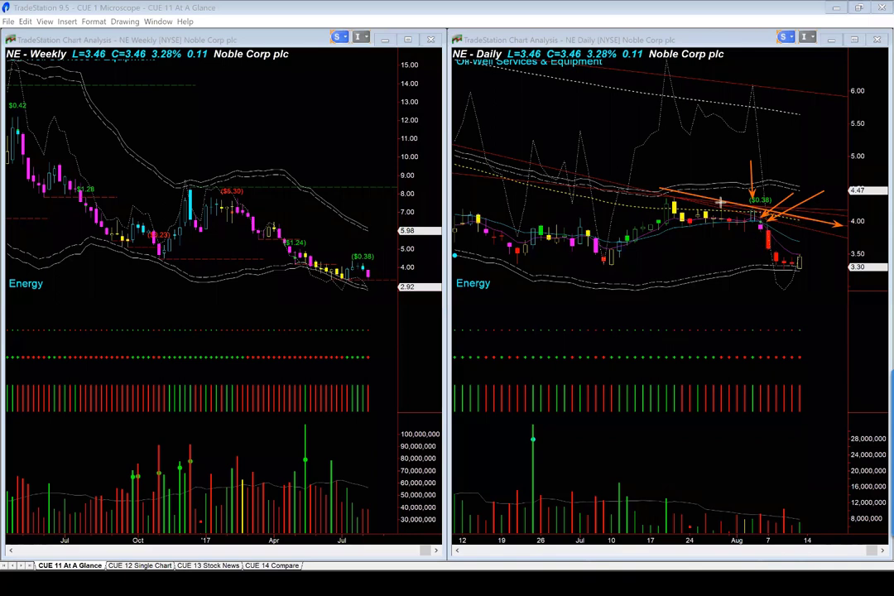
drag(609, 169, 800, 230)
drag(724, 270, 763, 272)
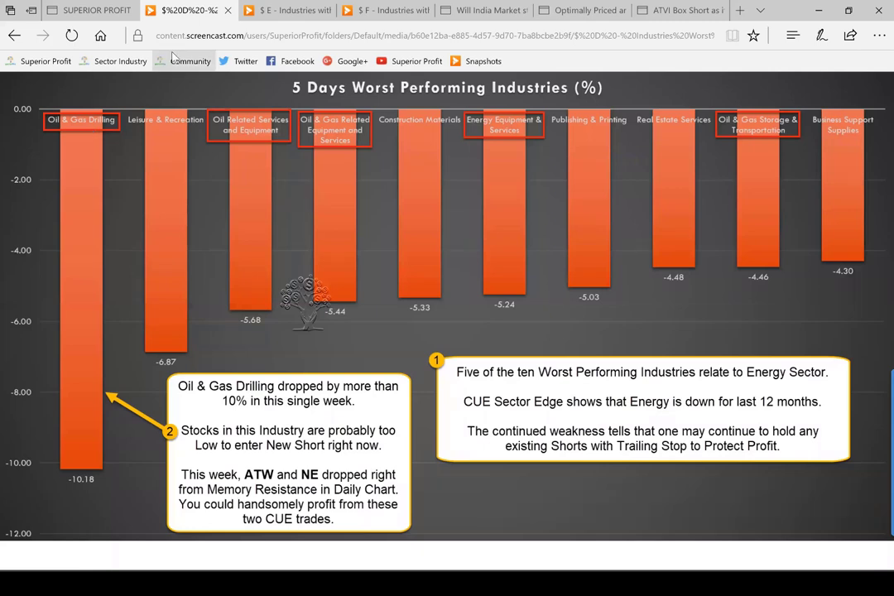
Close the worst-performing industries slide and open the Industries with Biggest Rank Improvements slide at full size.
click(230, 11)
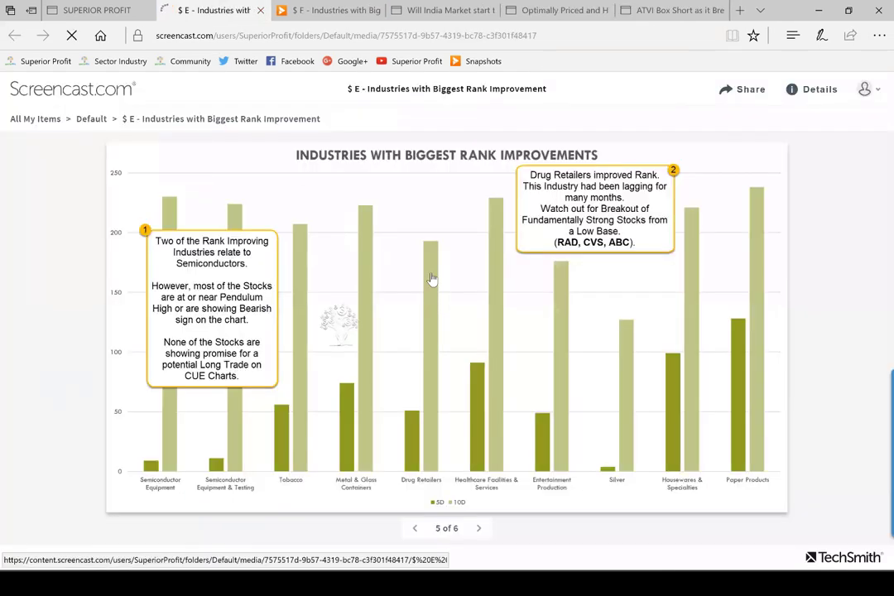
click(431, 279)
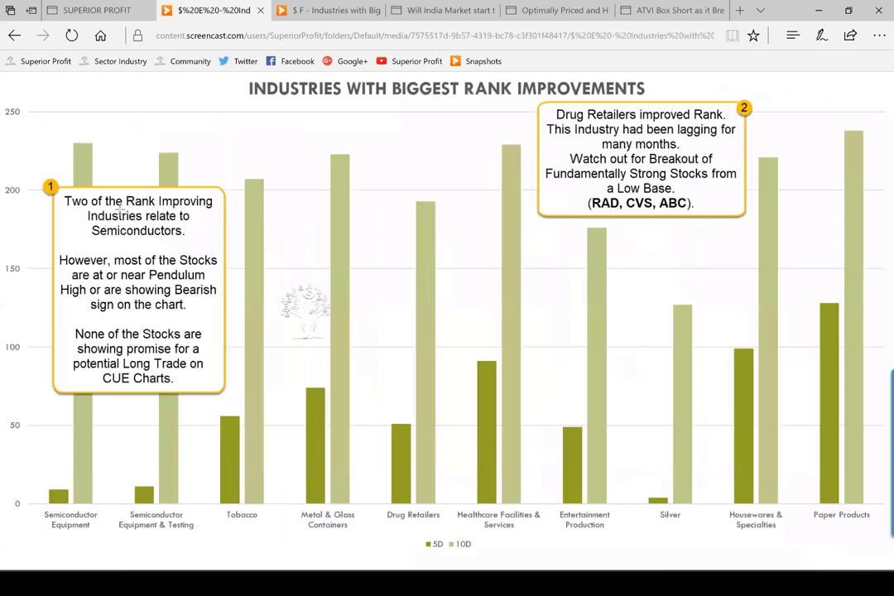
Underline note 1's statements about semiconductors, stocks near Pendulum High and bearish chart signs with arrows.
drag(115, 208, 192, 208)
drag(103, 240, 188, 239)
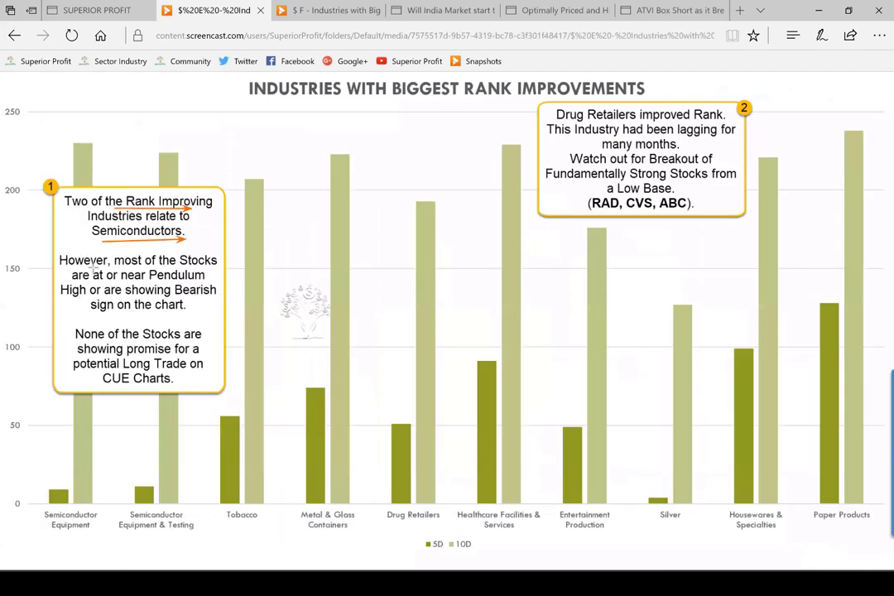
drag(98, 268, 220, 267)
drag(97, 281, 204, 282)
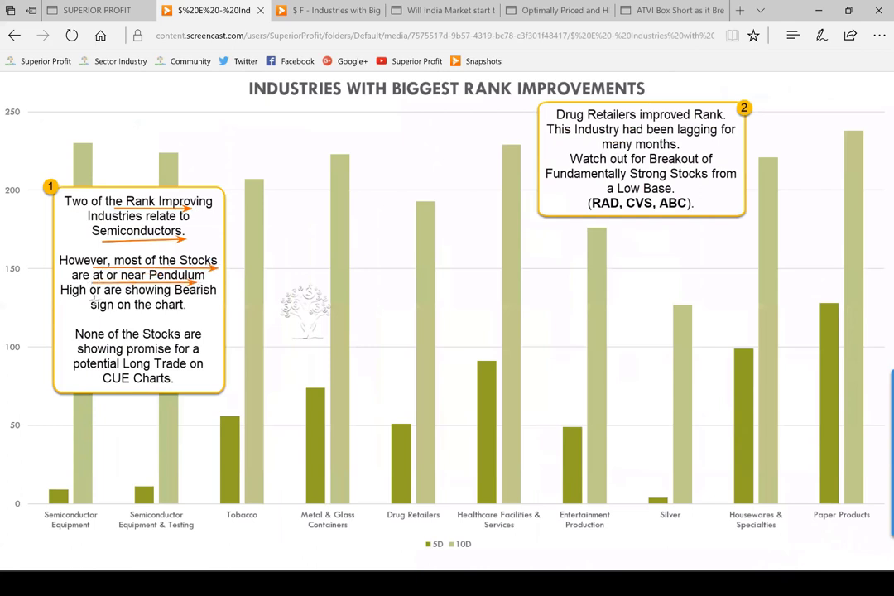
drag(100, 295, 221, 295)
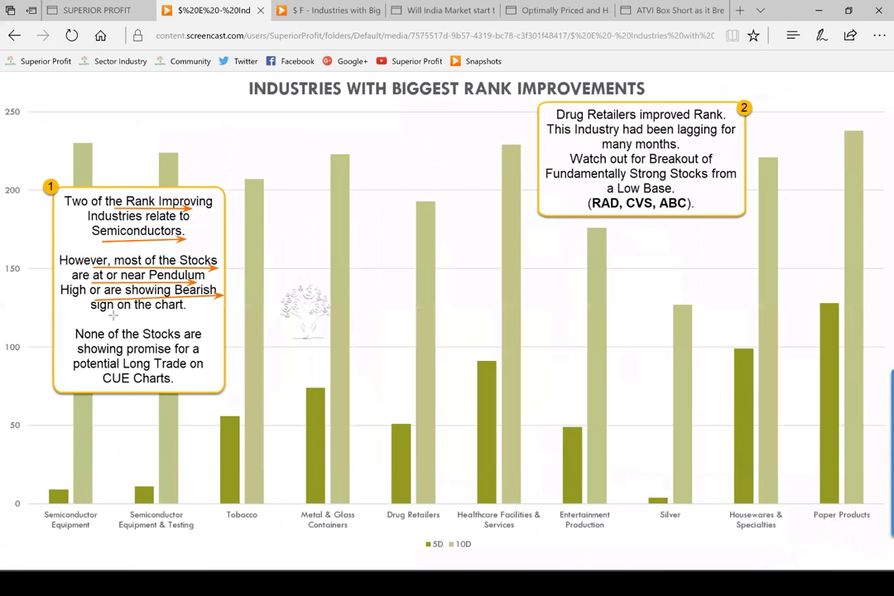
drag(113, 315, 192, 317)
Underline note 1's closing remark on missing long-trade promise and point arrows at the two semiconductor industries' 5D bars.
drag(96, 342, 201, 341)
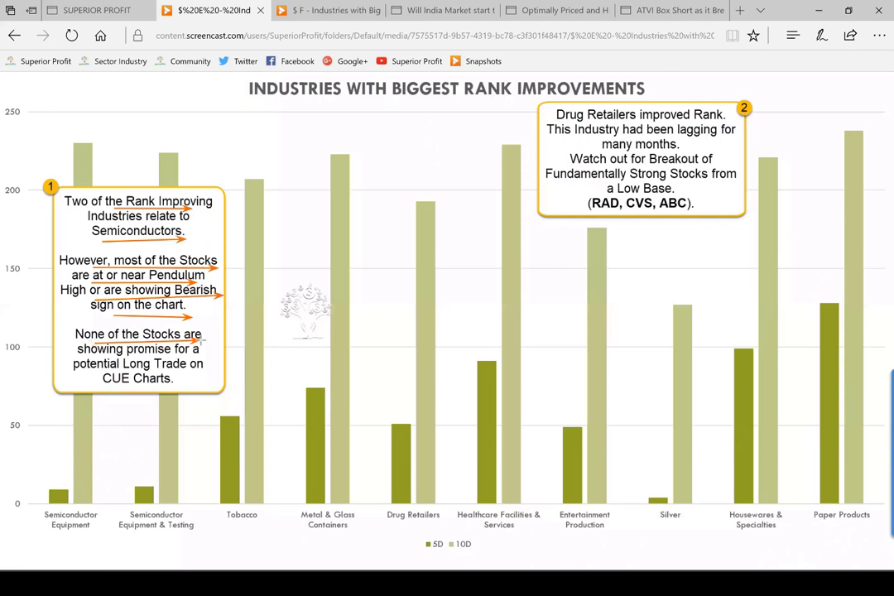
drag(118, 357, 196, 356)
drag(116, 437, 80, 483)
drag(146, 448, 143, 470)
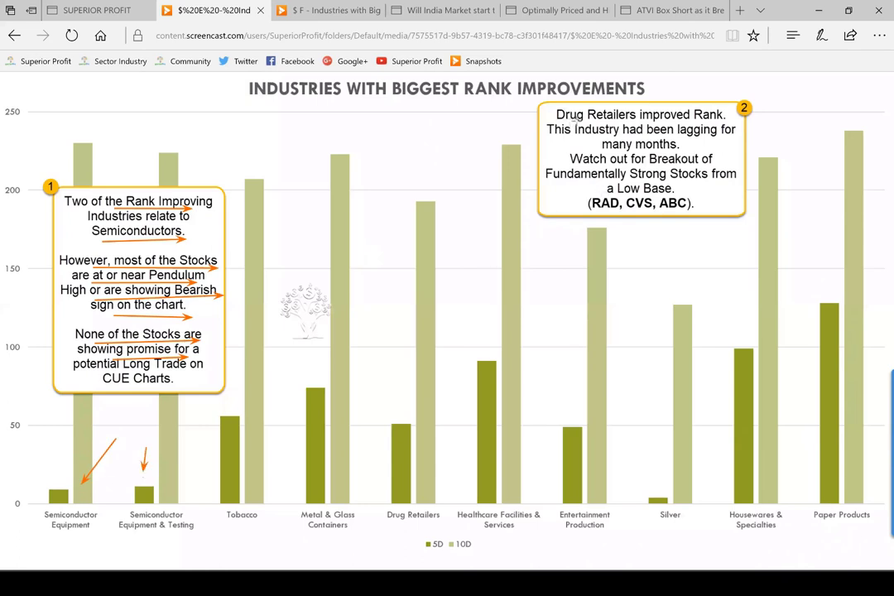
Mark note 2's Drug Retailers headline, low-base remark and RAD, CVS, ABC tickers, plus the Drug Retailers 10D bar, with arrows.
drag(582, 121, 740, 119)
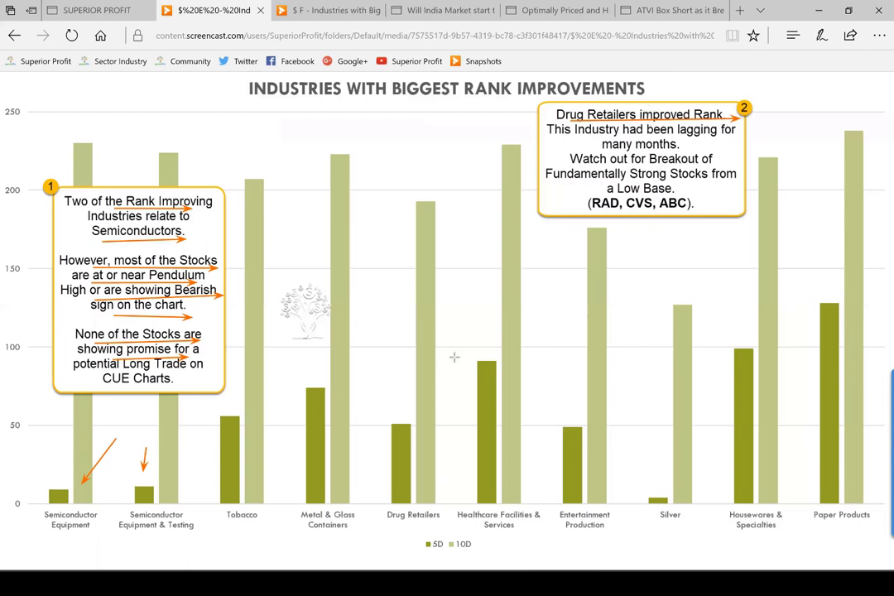
drag(466, 224, 428, 293)
drag(593, 212, 700, 213)
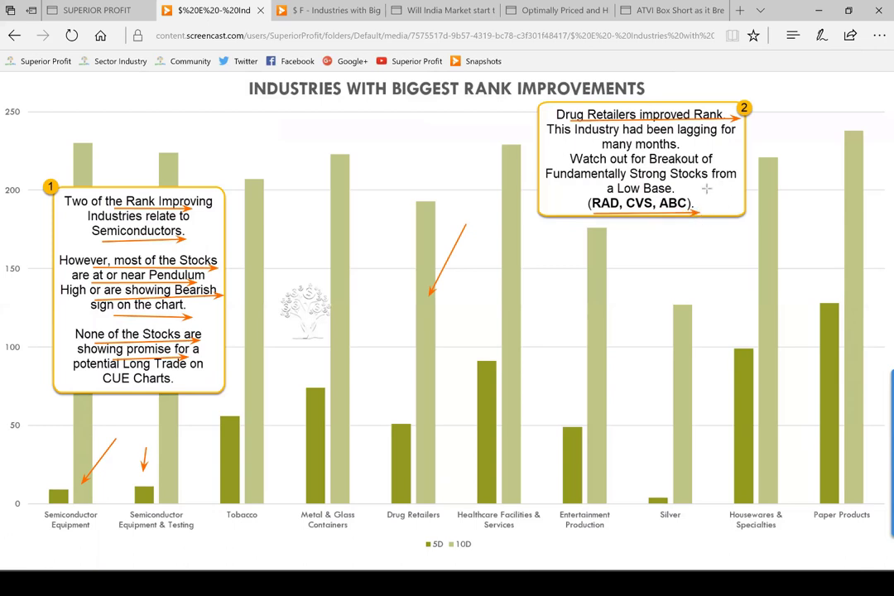
drag(720, 187, 676, 192)
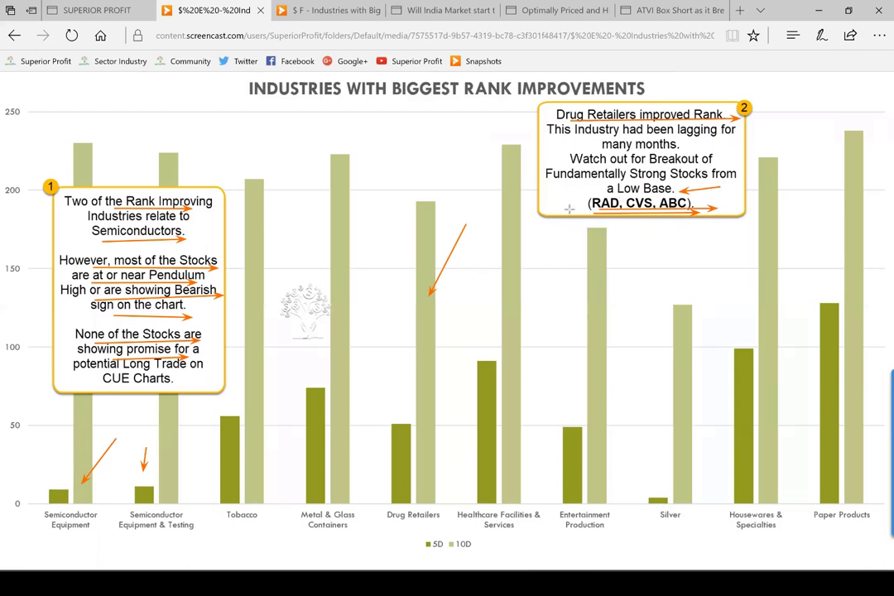
drag(570, 210, 597, 211)
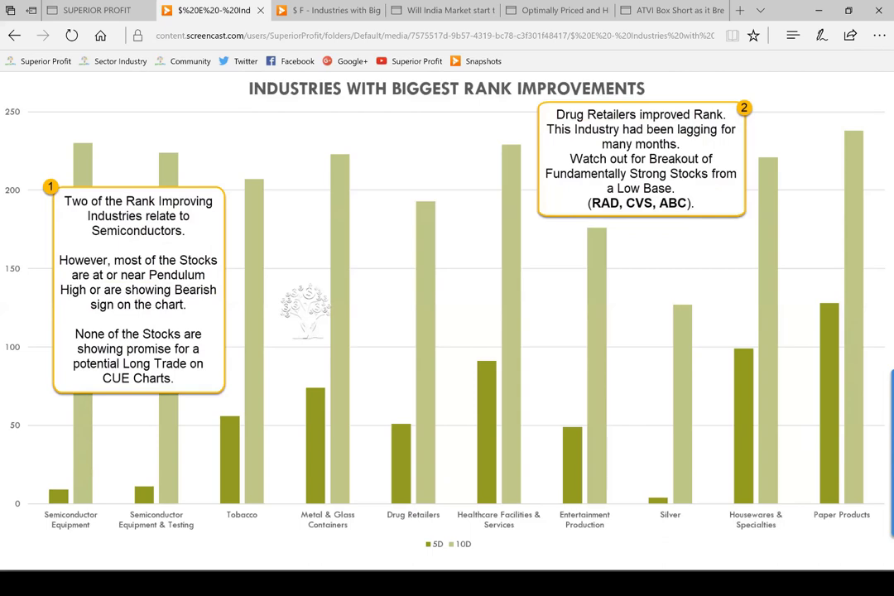
Switch to the CUE Edge Industry workbook and open the Industry Work Area sheet.
double_click(487, 116)
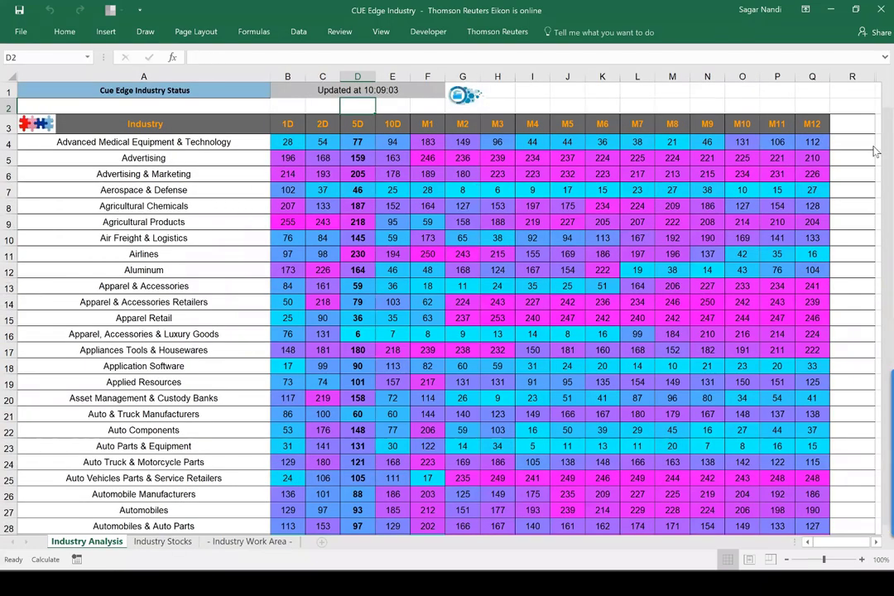
click(843, 196)
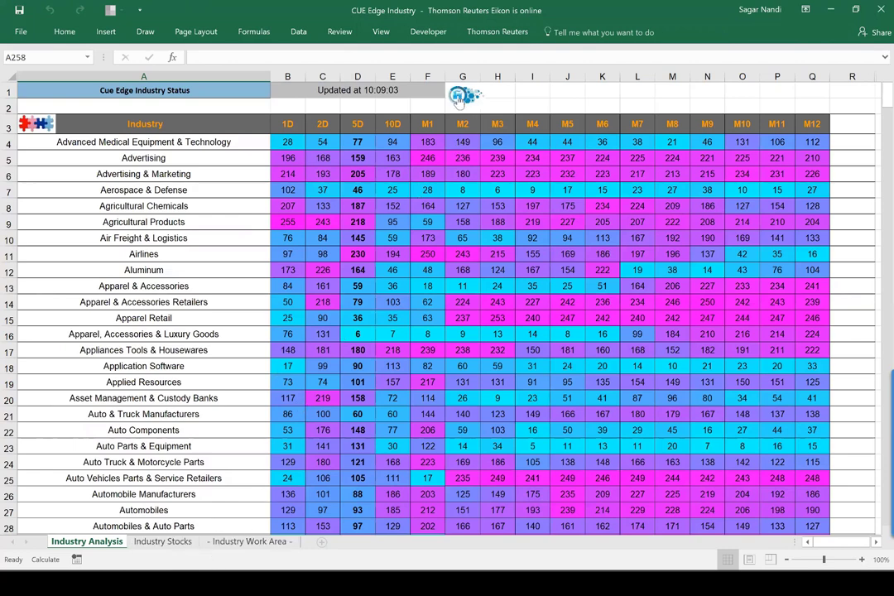
click(246, 542)
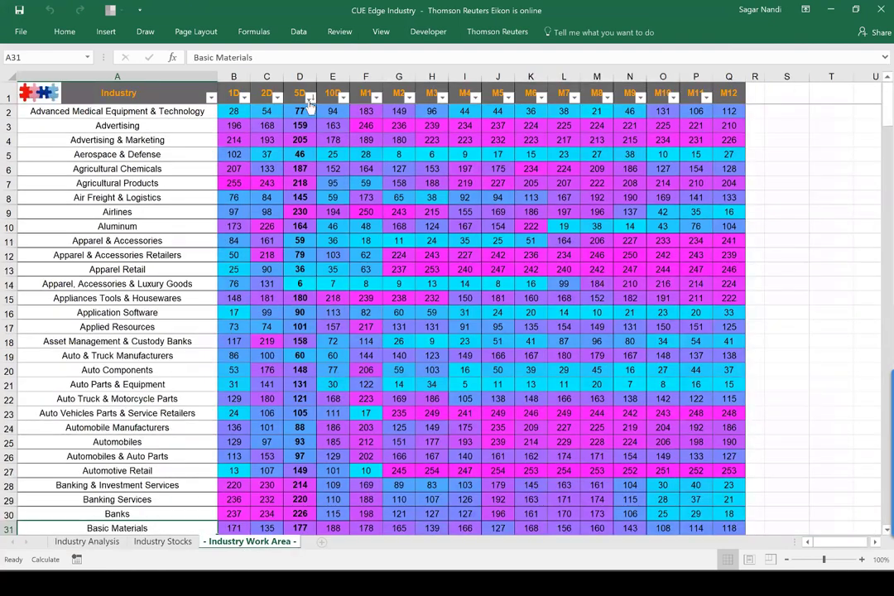
Filter the Industry column to show only the drug-related industries.
click(309, 99)
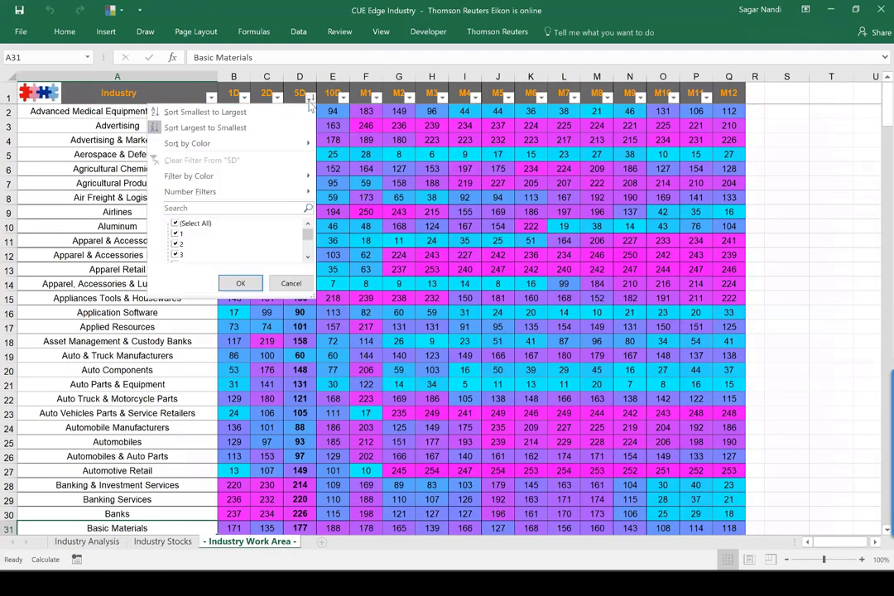
click(211, 98)
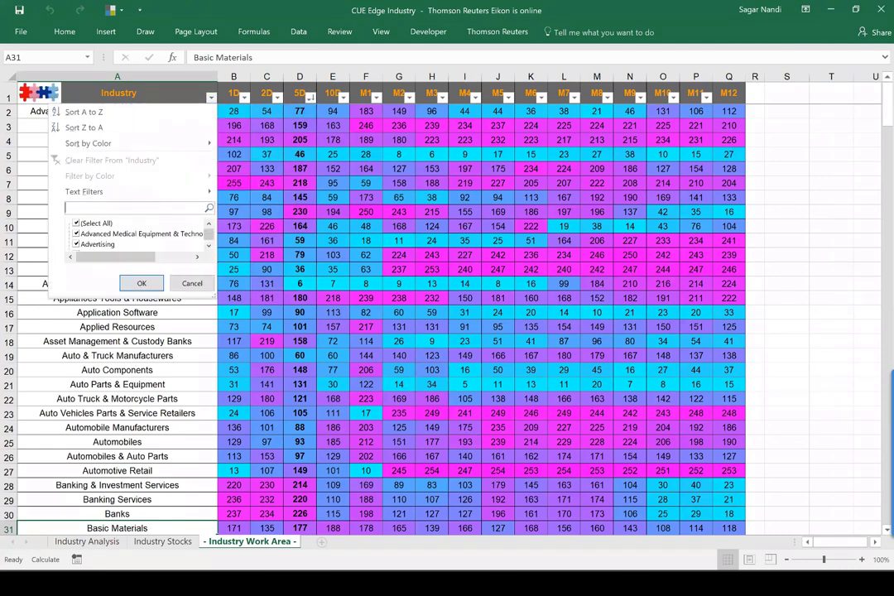
text(air)
key(Return)
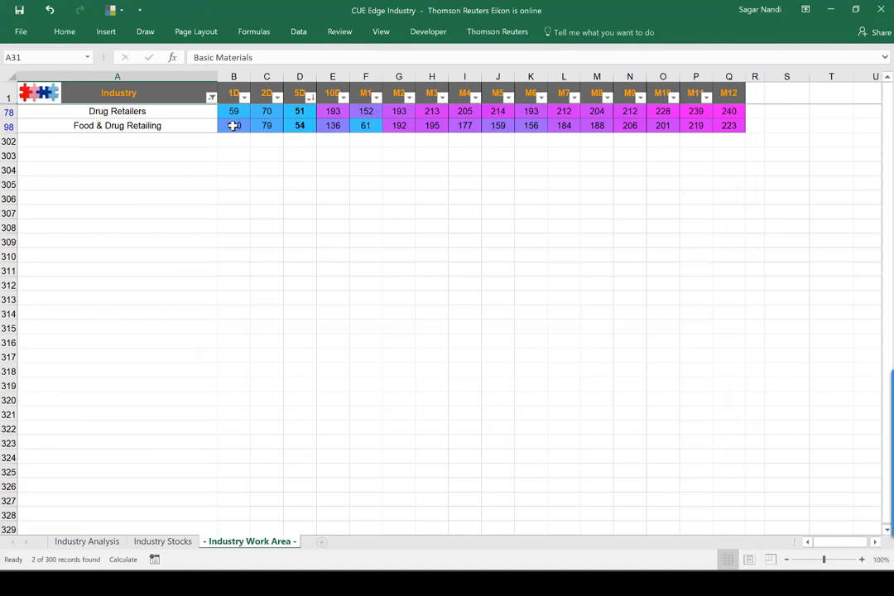
Retrieve the stocks for Drug Retailers and show the start of the list on the Industry Stocks sheet.
click(136, 111)
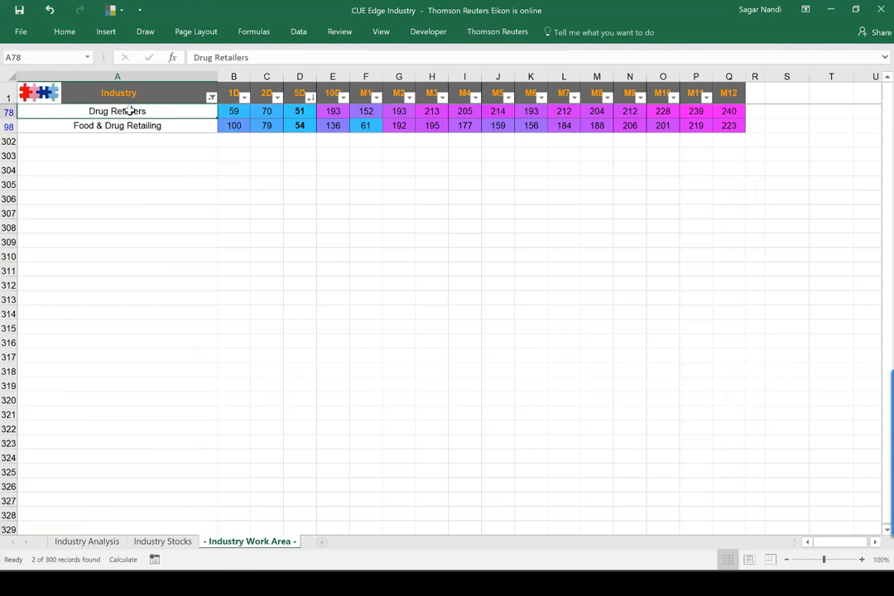
click(42, 96)
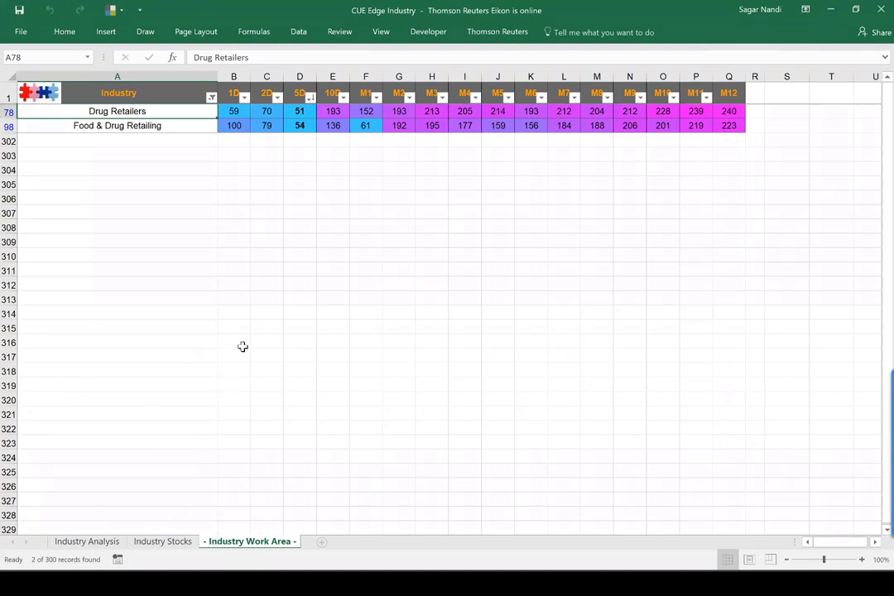
click(171, 542)
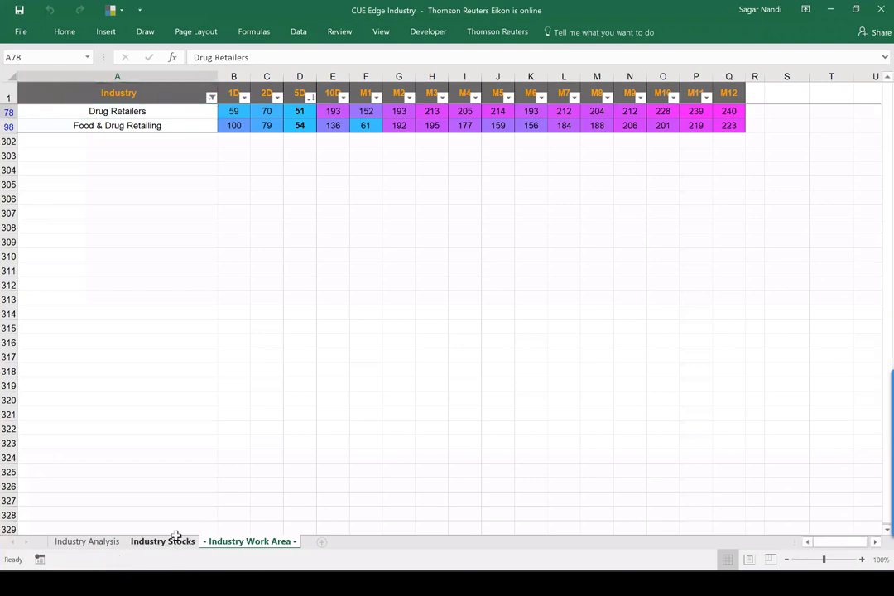
scroll(312, 262, up, 20)
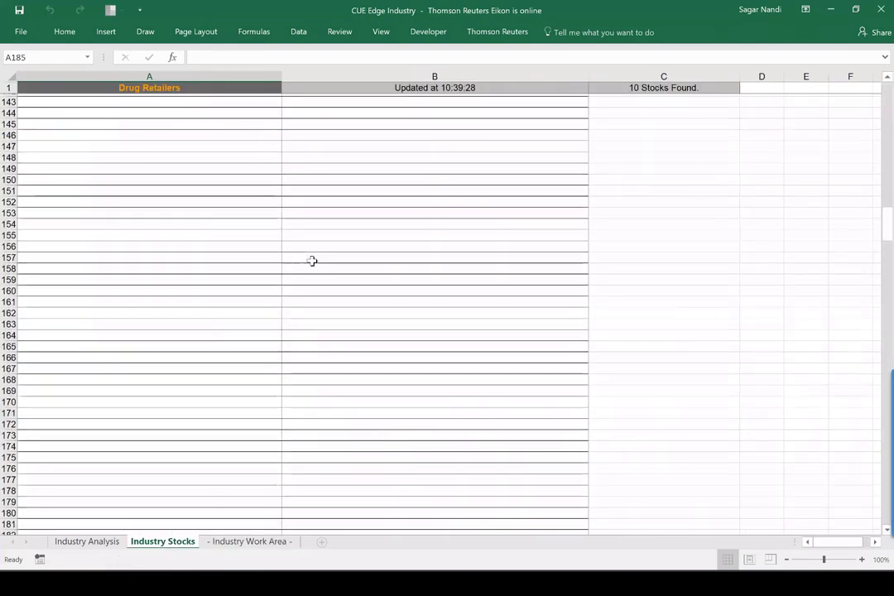
scroll(312, 261, up, 20)
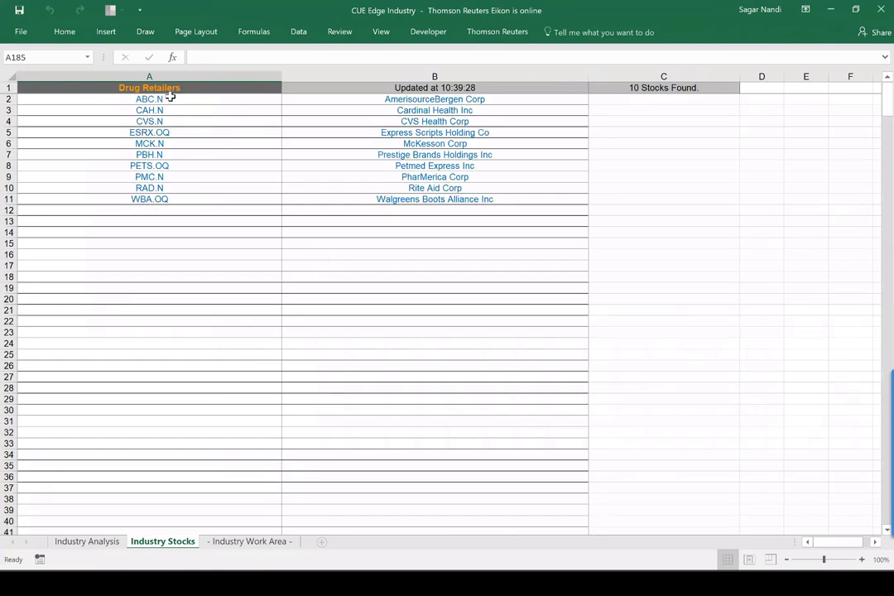
Copy the Drug Retailers ticker symbols from ABC.N to WBA.OQ on the Industry Stocks sheet.
click(154, 98)
drag(157, 99, 154, 200)
key(ctrl+c)
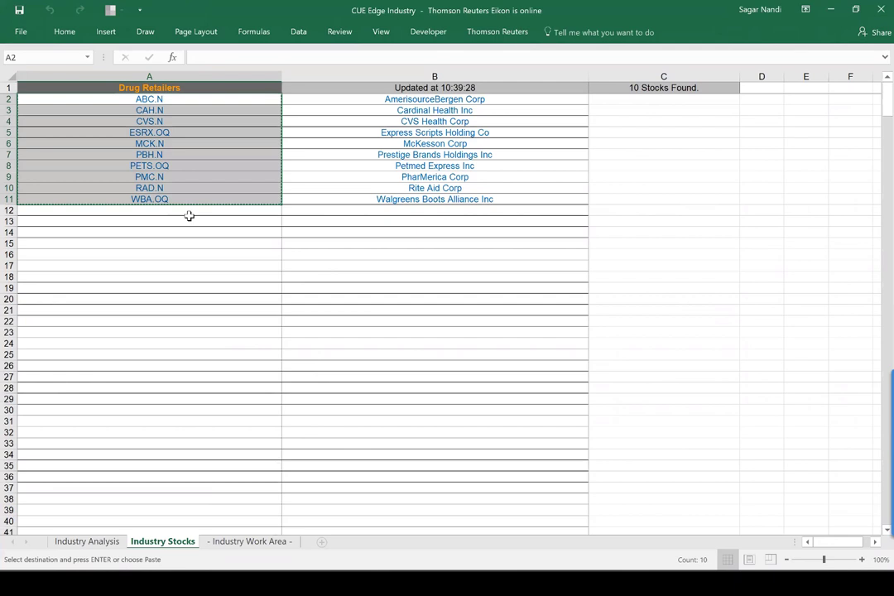
click(345, 213)
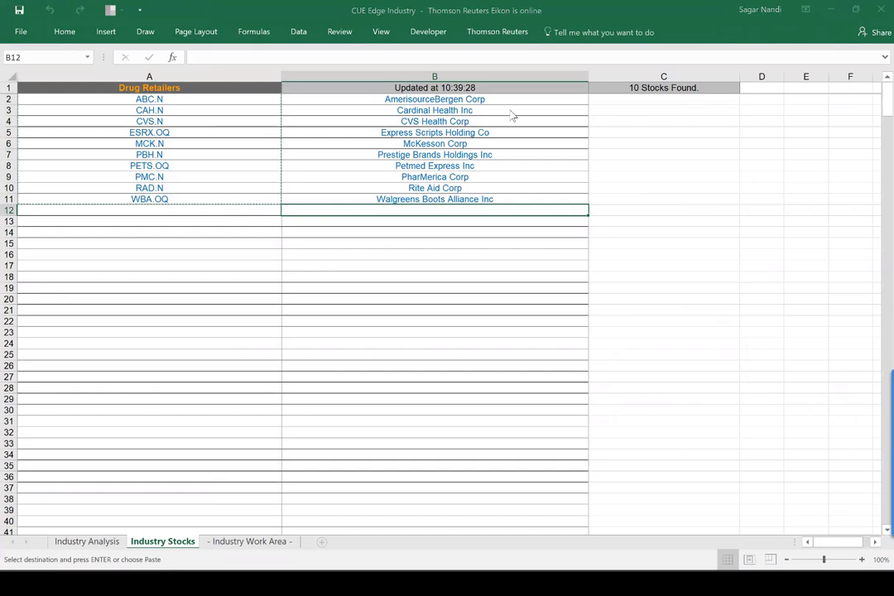
Switch to the CUE Vital workbook and clear the Manual List entries on the Input sheet.
double_click(421, 92)
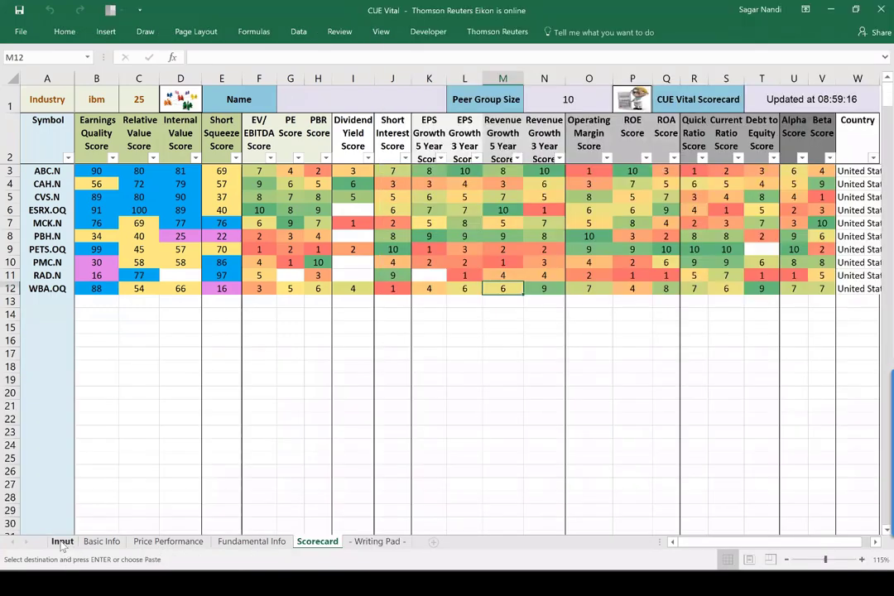
click(63, 541)
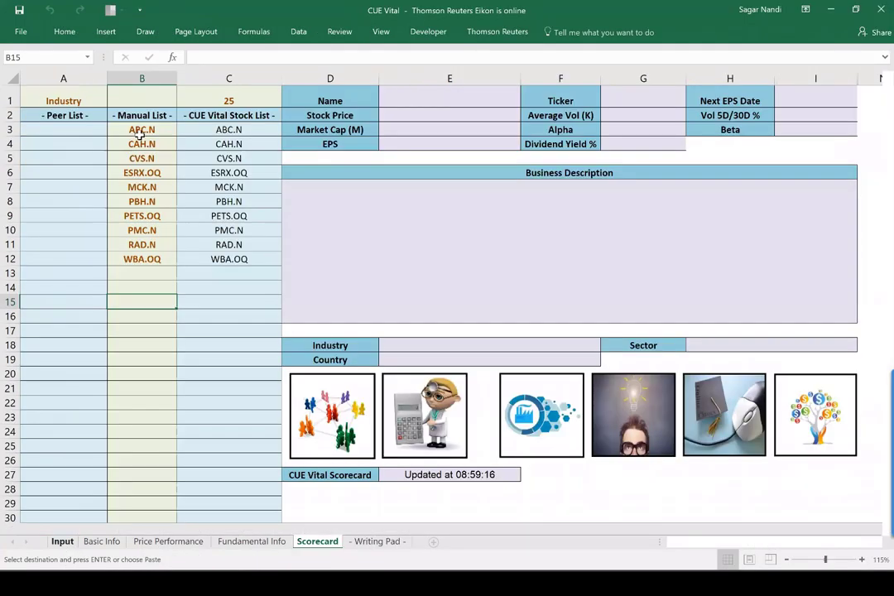
drag(137, 130, 122, 316)
key(Delete)
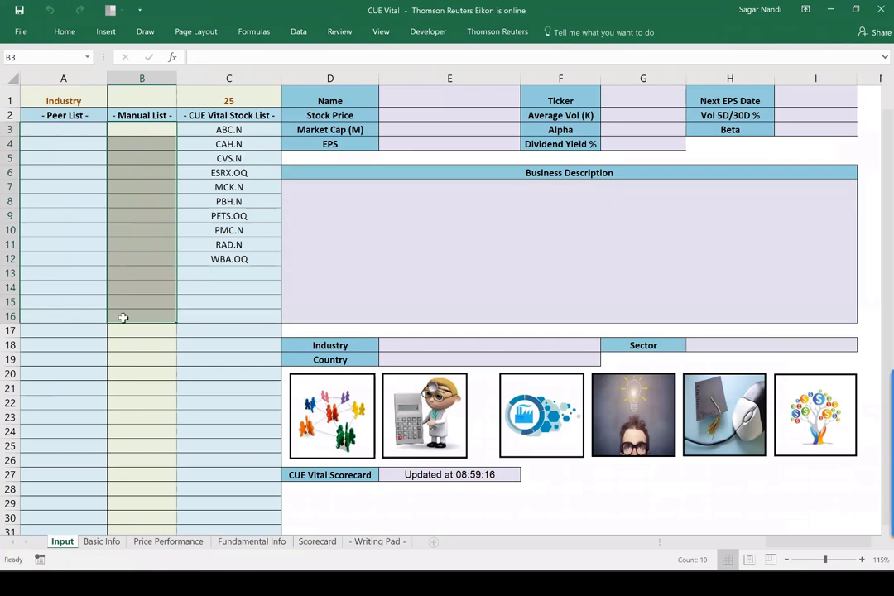
Paste the copied Drug Retailers tickers into the Manual List starting at B3 and end the copy mode.
click(141, 129)
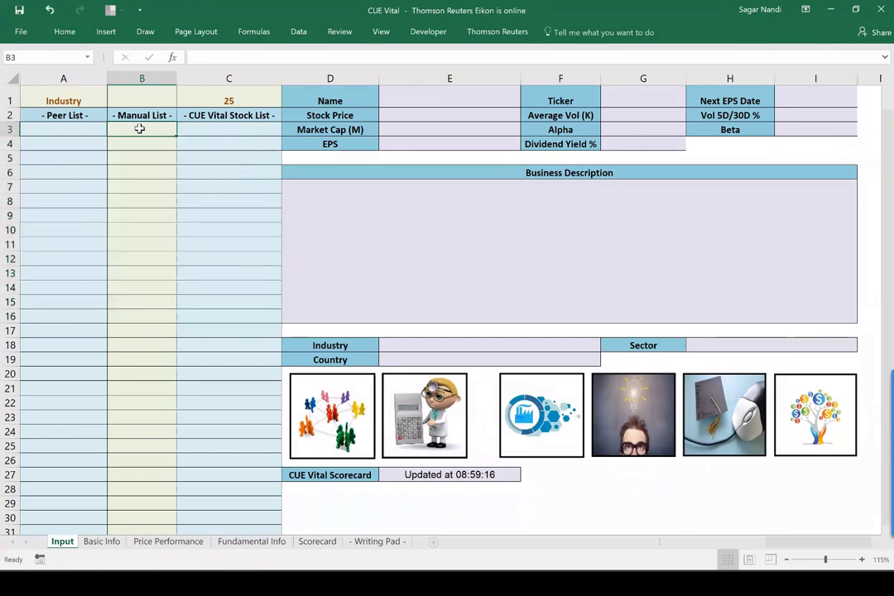
right_click(140, 130)
click(184, 183)
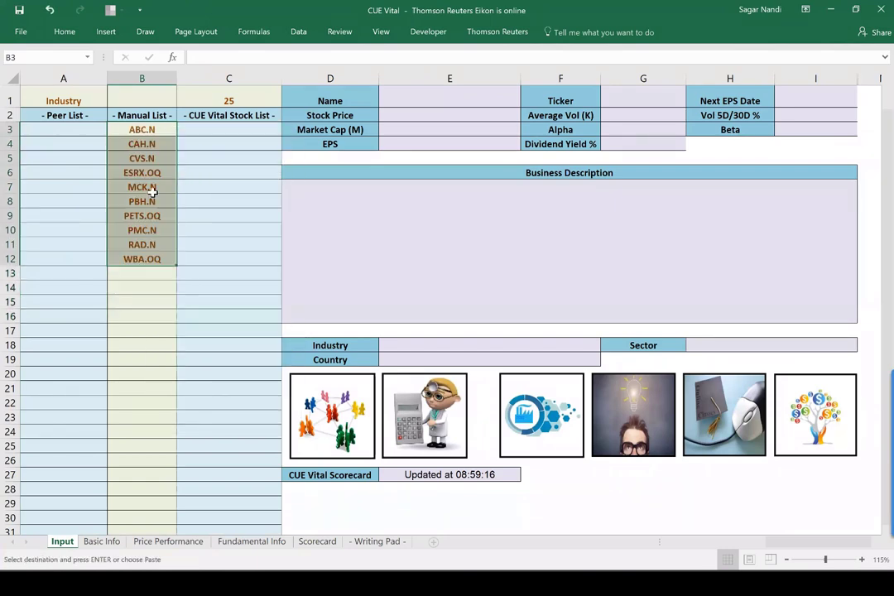
drag(143, 190, 158, 235)
key(Escape)
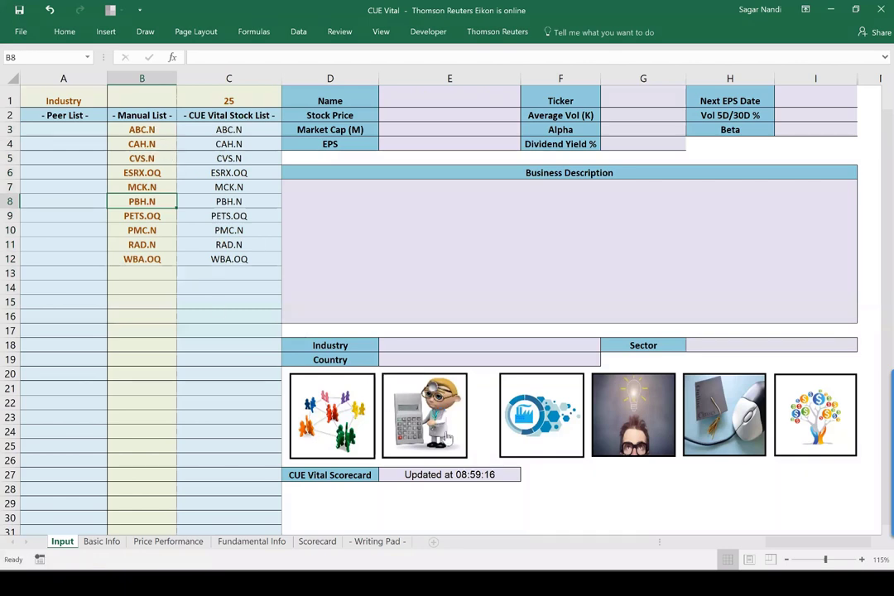
Examine the Earnings Quality, Relative Value and Internal Value scores of the drug retailers on the Scorecard sheet.
click(318, 540)
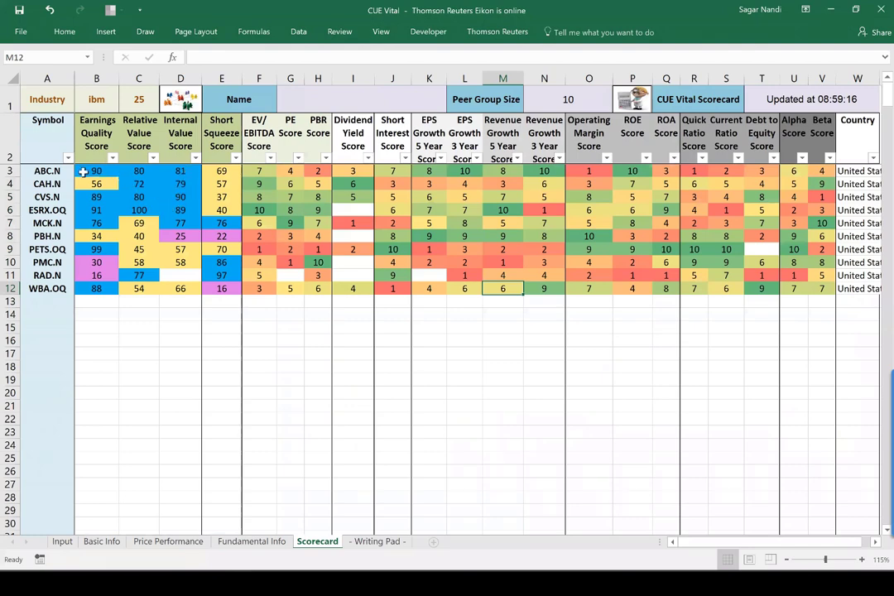
click(91, 171)
click(86, 197)
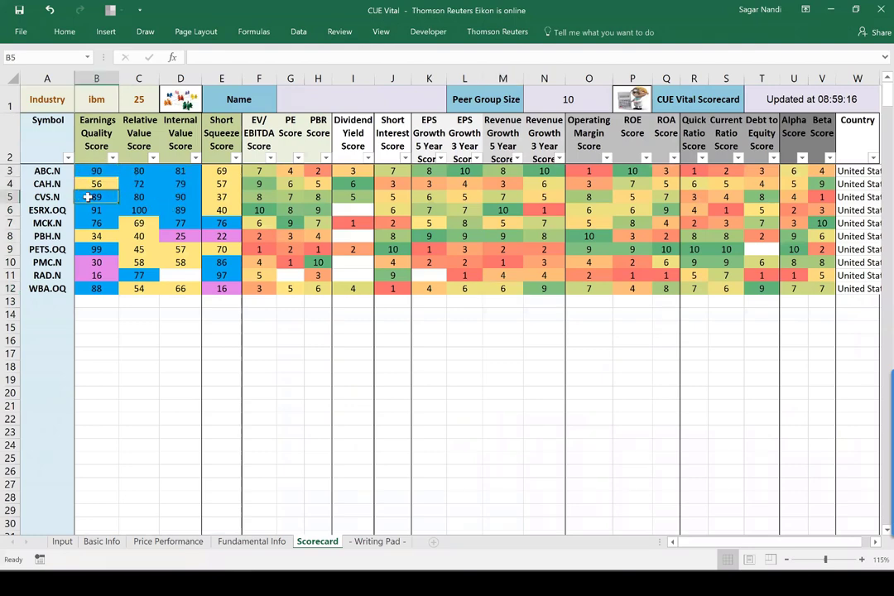
click(87, 211)
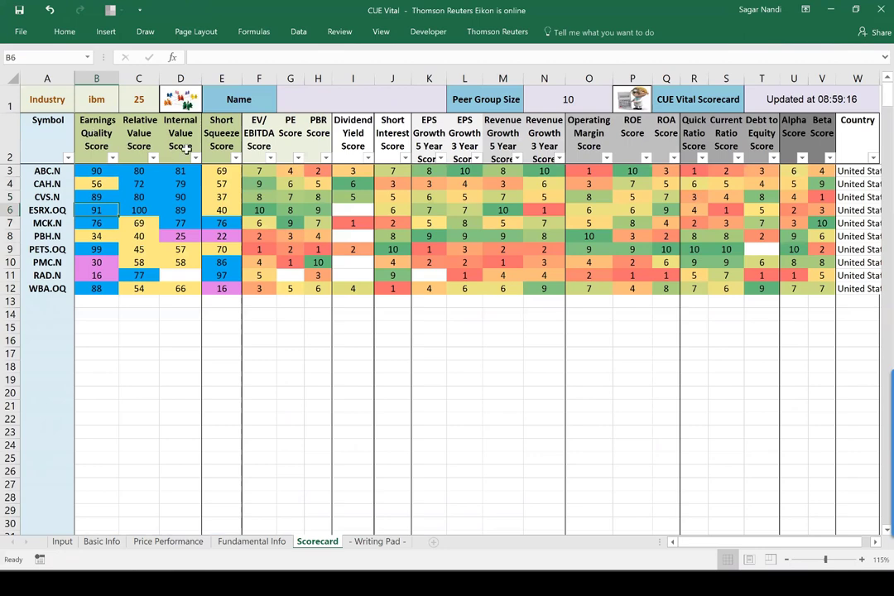
click(85, 120)
click(139, 138)
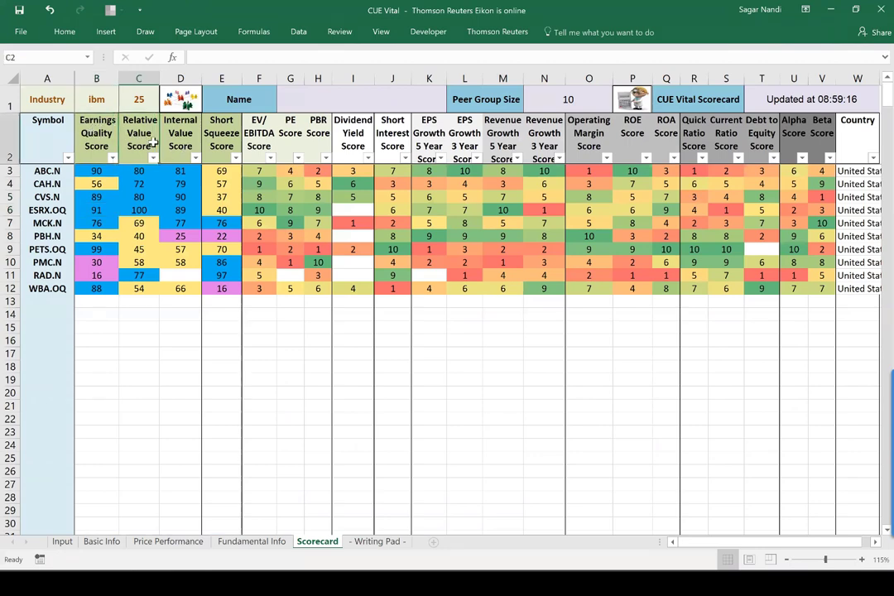
click(186, 145)
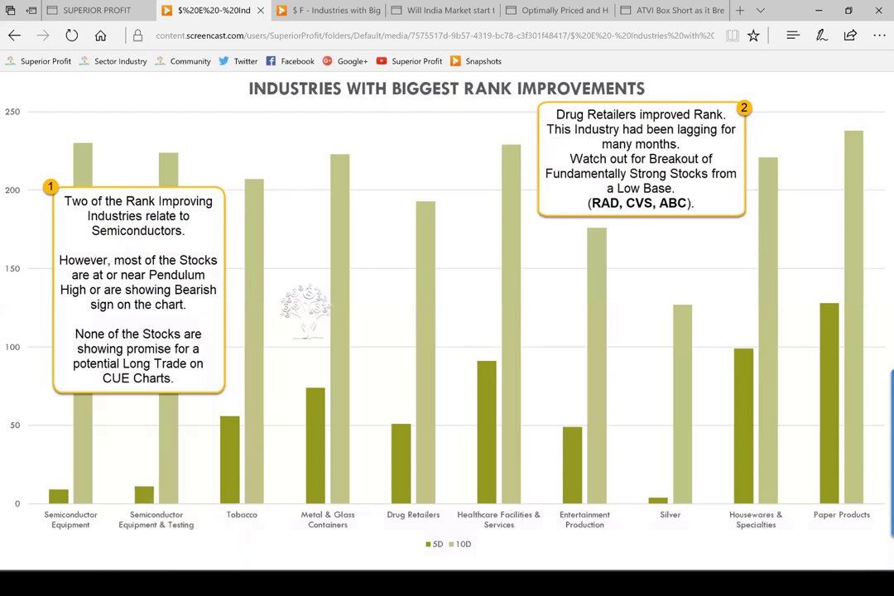
Switch to TradeStation and bring up the RAD weekly and daily charts.
mouse_move(175, 583)
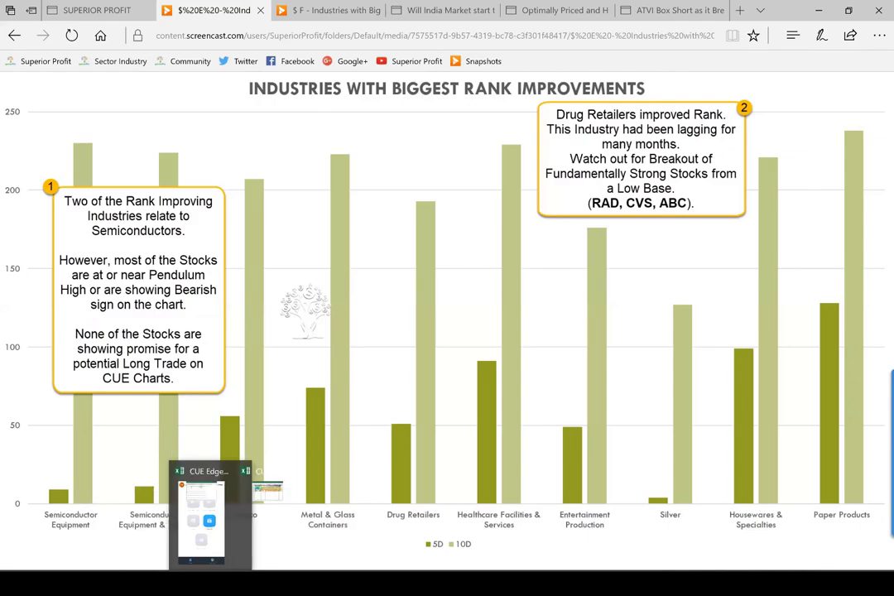
mouse_move(231, 584)
click(166, 522)
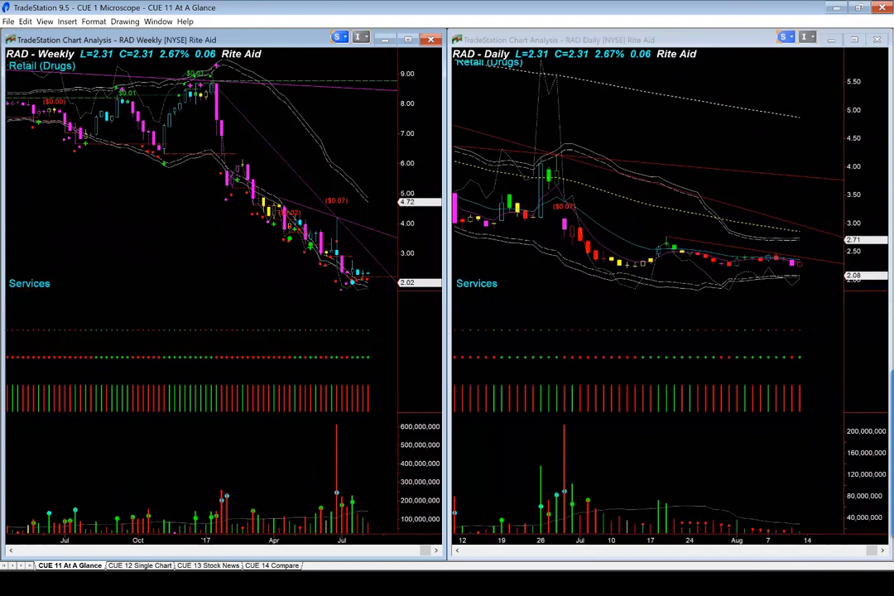
Annotate the RAD charts with arrows marking the weekly signals at the recent low, the weekly support line and the falling daily trendline.
drag(236, 314, 383, 280)
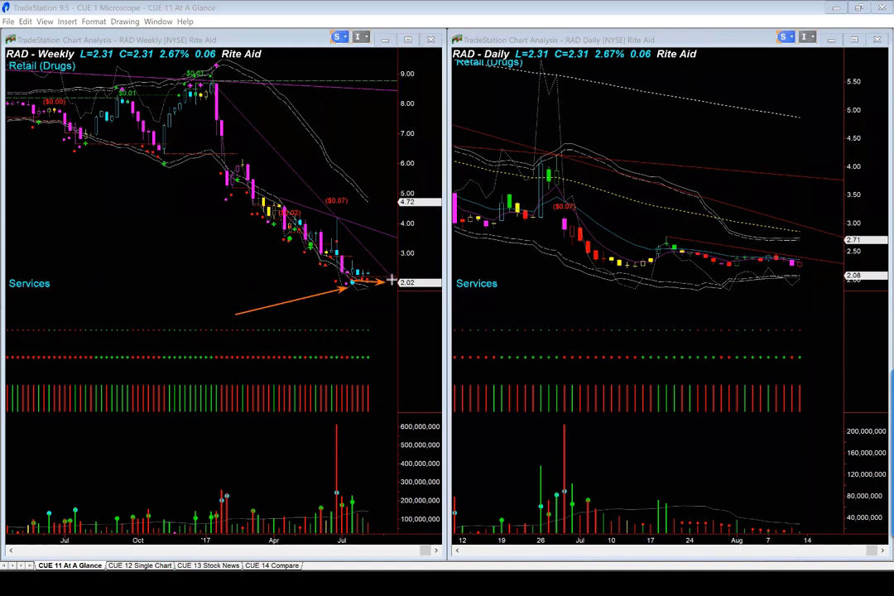
drag(392, 282, 397, 281)
click(639, 127)
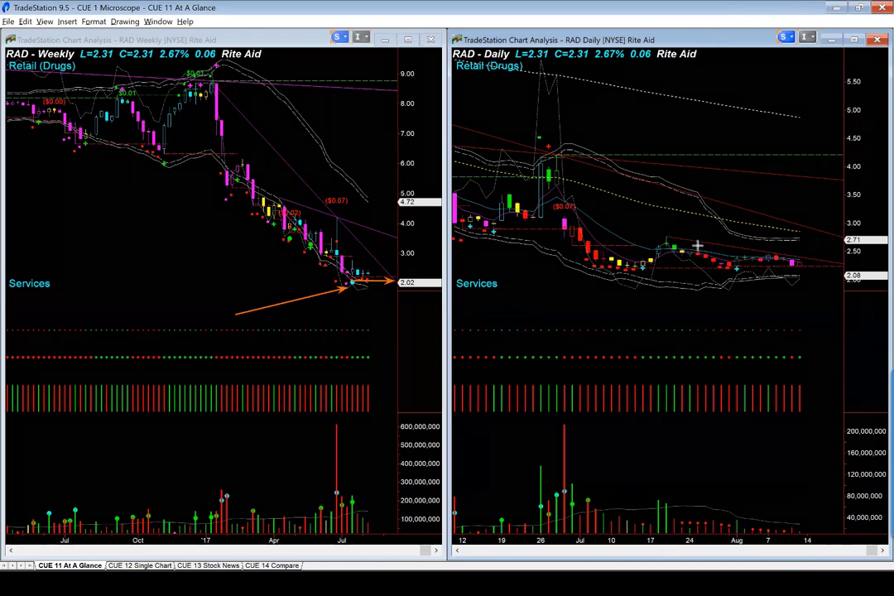
mouse_move(696, 240)
mouse_down()
mouse_move(734, 253)
mouse_move(836, 261)
mouse_up()
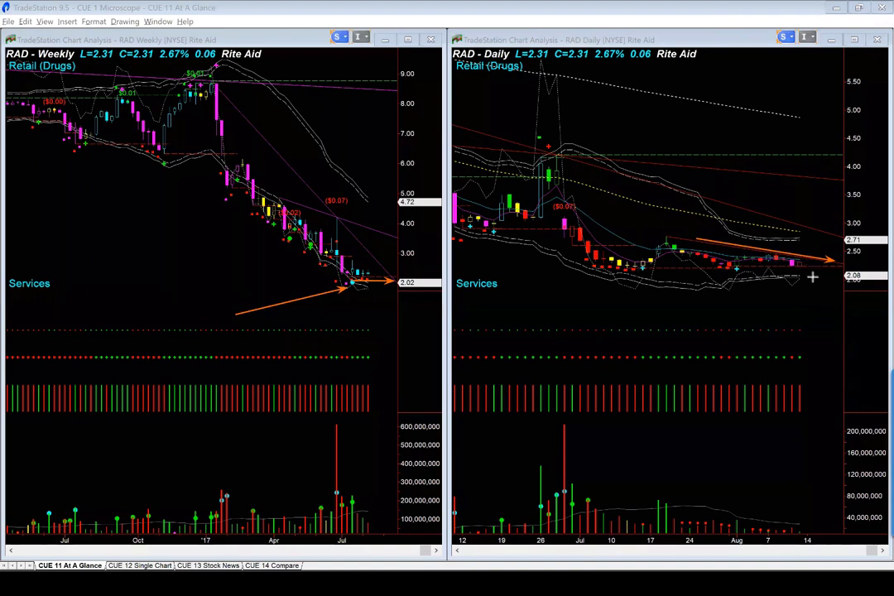
drag(809, 261, 820, 247)
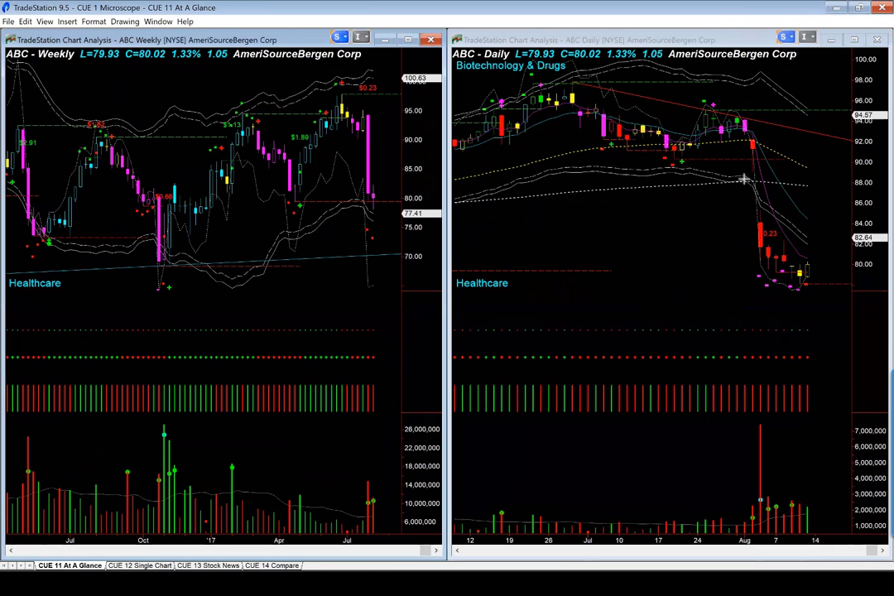
On the ABC daily chart, draw arrows along the August price drop, across the support level and down to the volume spike.
drag(742, 153, 757, 246)
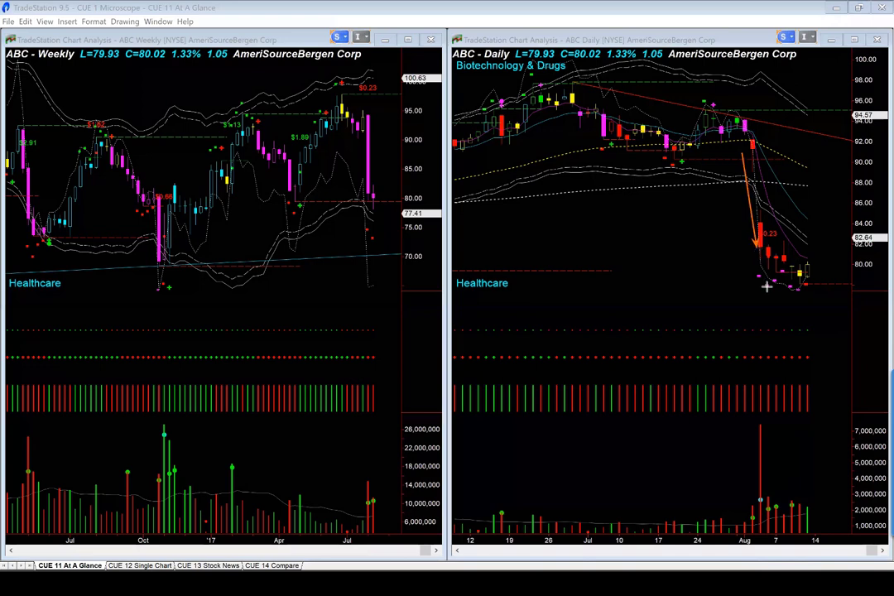
drag(594, 274, 838, 281)
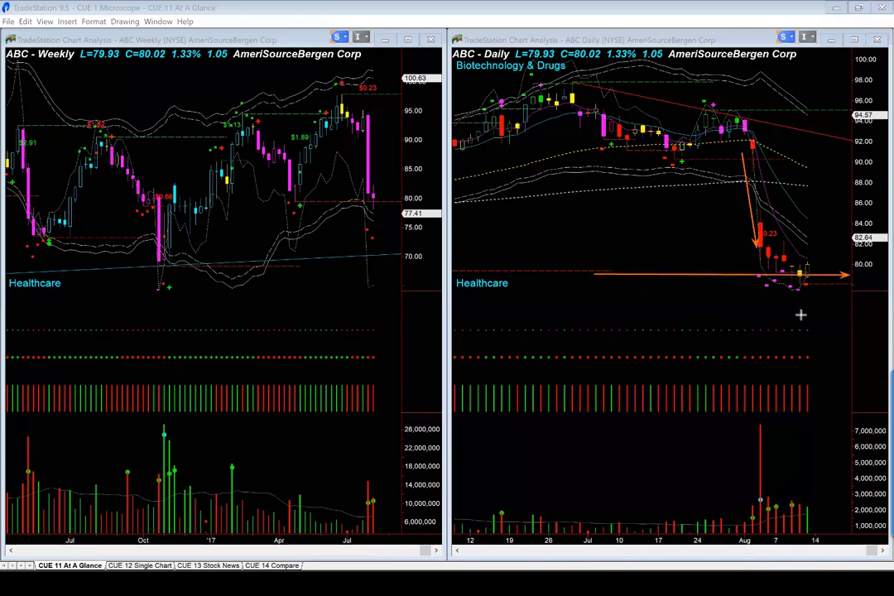
mouse_move(735, 314)
mouse_down()
mouse_move(736, 423)
mouse_move(760, 424)
mouse_up()
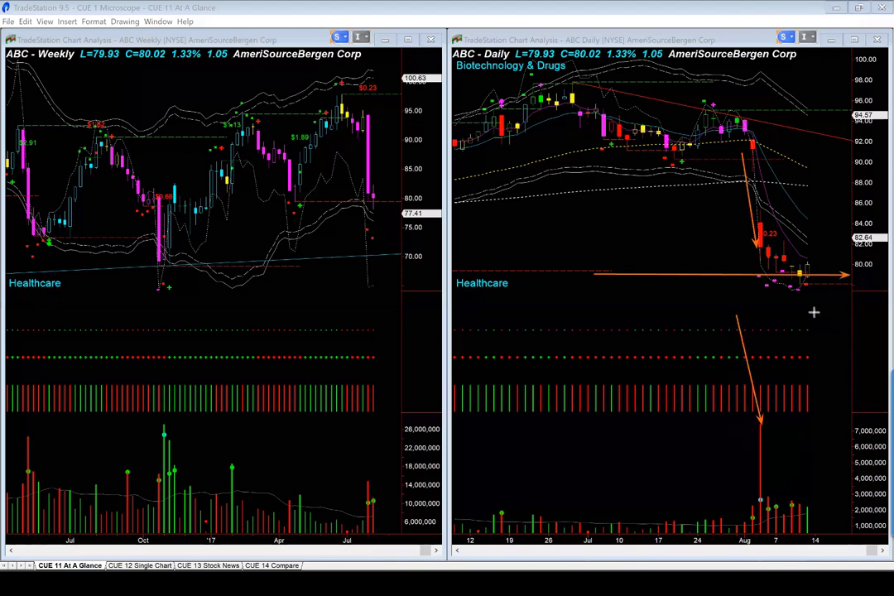
Mark the latest ABC candles on the daily and weekly charts with arrows, and clear all annotations.
drag(840, 323, 808, 285)
drag(836, 238, 809, 263)
drag(398, 162, 382, 192)
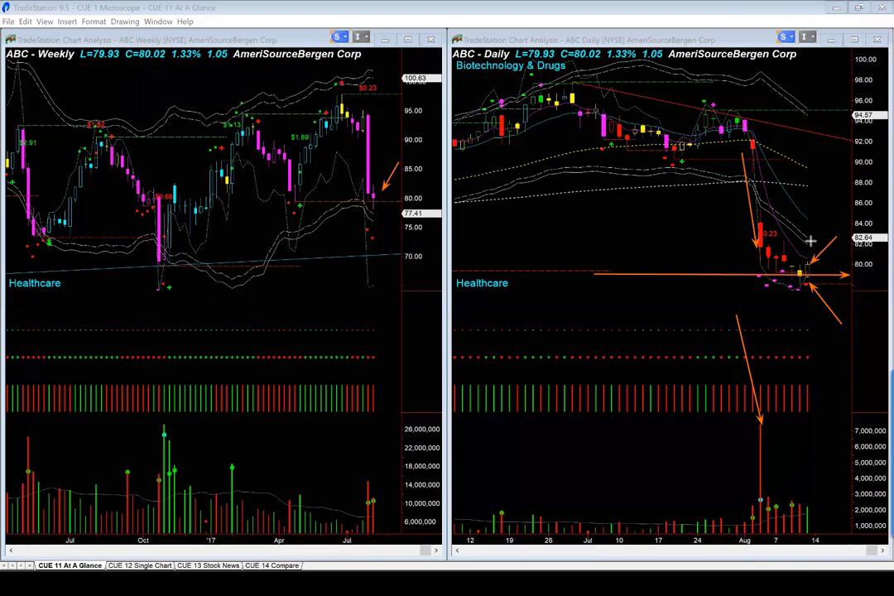
drag(811, 241, 841, 234)
key(Escape)
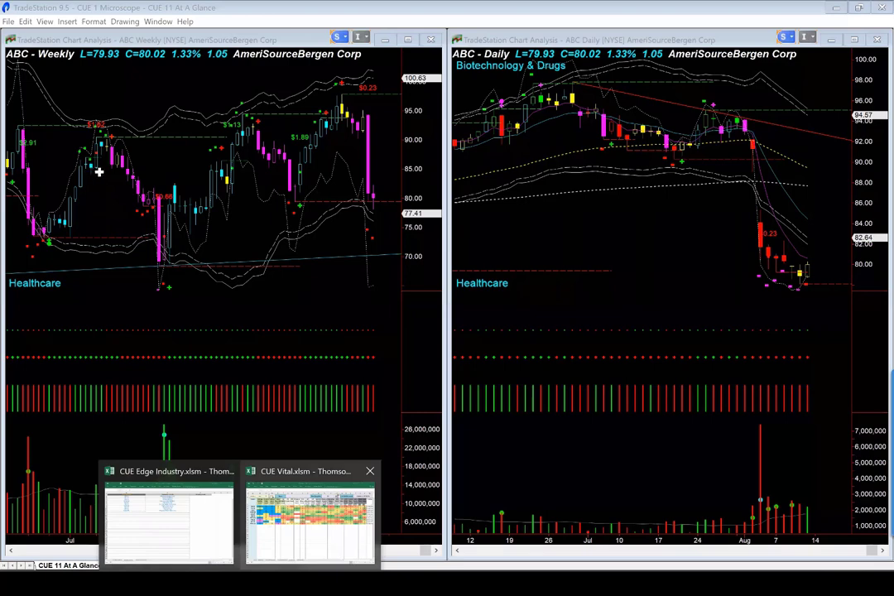
Switch to the CUE Vital workbook and examine CVS.N's Earnings Quality, Relative Value and Internal Value scores on the Scorecard sheet.
key(Return)
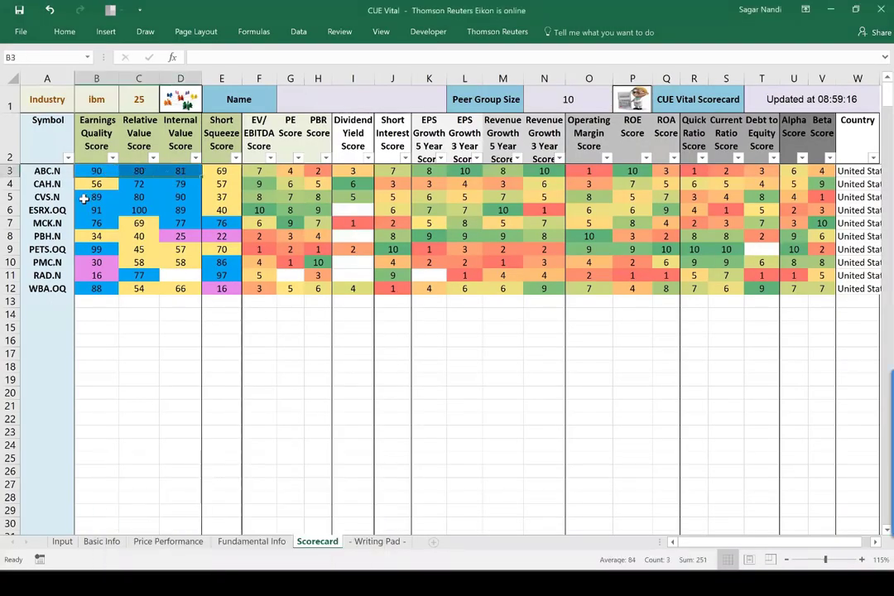
drag(83, 199, 179, 198)
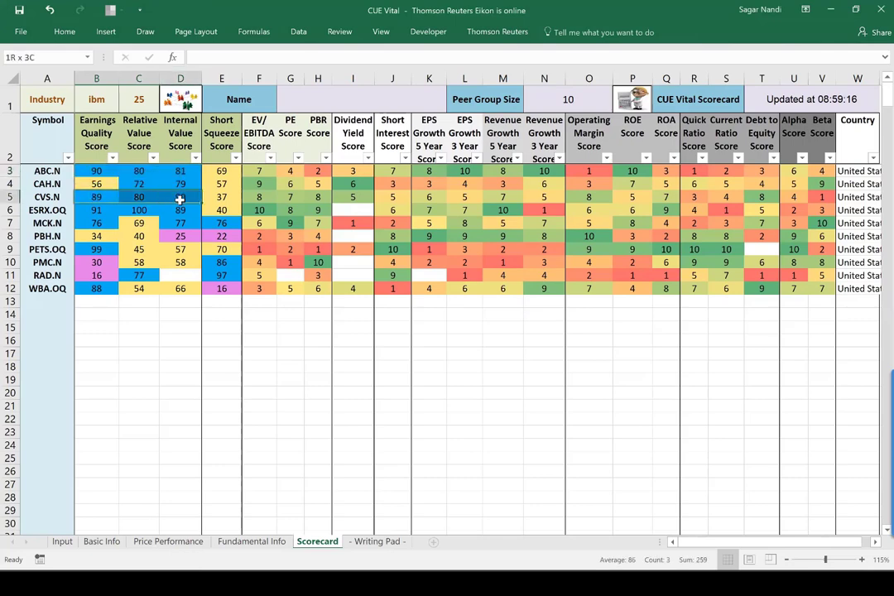
Switch back to TradeStation and load CVS in the weekly and daily charts.
key(alt+Tab)
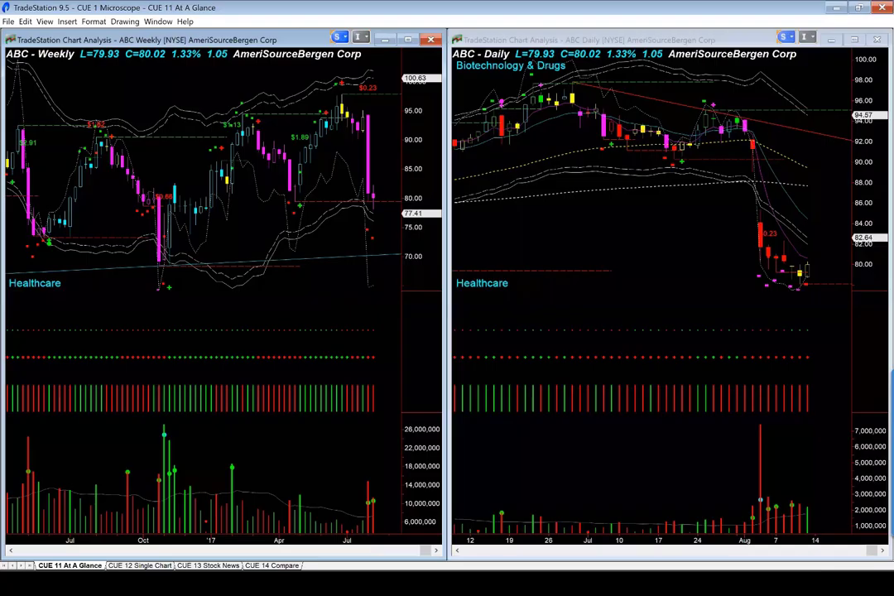
text(CVS)
key(Return)
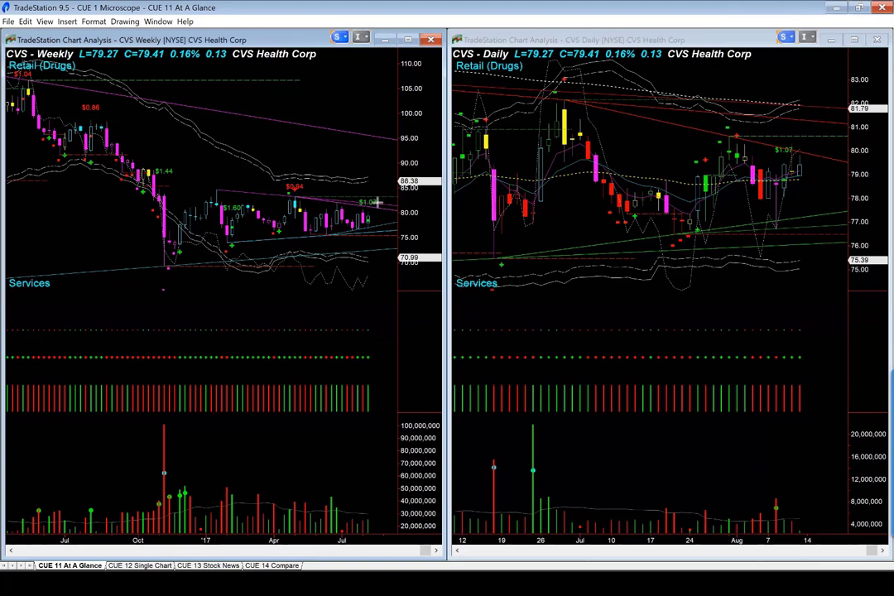
Draw arrows on the CVS charts marking the weekly trendlines, possible daily pullbacks and rebounds at the rising support lines, and the falling resistance line.
drag(361, 190, 376, 207)
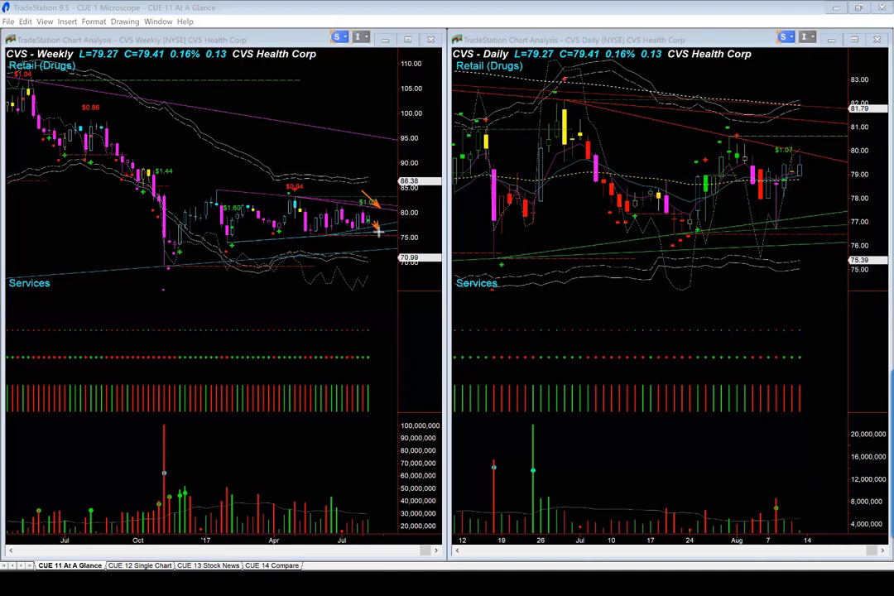
click(376, 240)
mouse_move(805, 184)
mouse_down()
mouse_move(816, 212)
mouse_move(837, 219)
mouse_move(829, 198)
mouse_up()
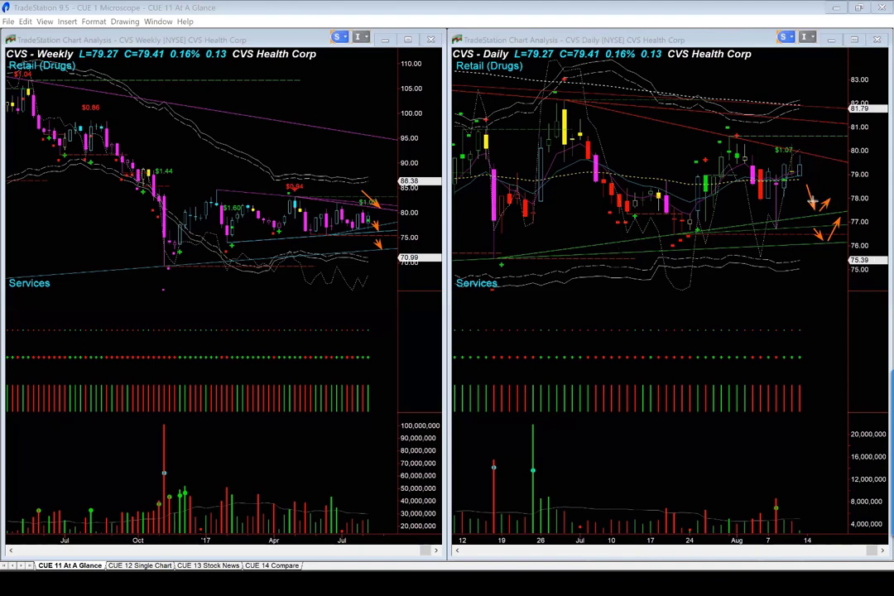
drag(826, 212, 842, 200)
drag(816, 156, 859, 168)
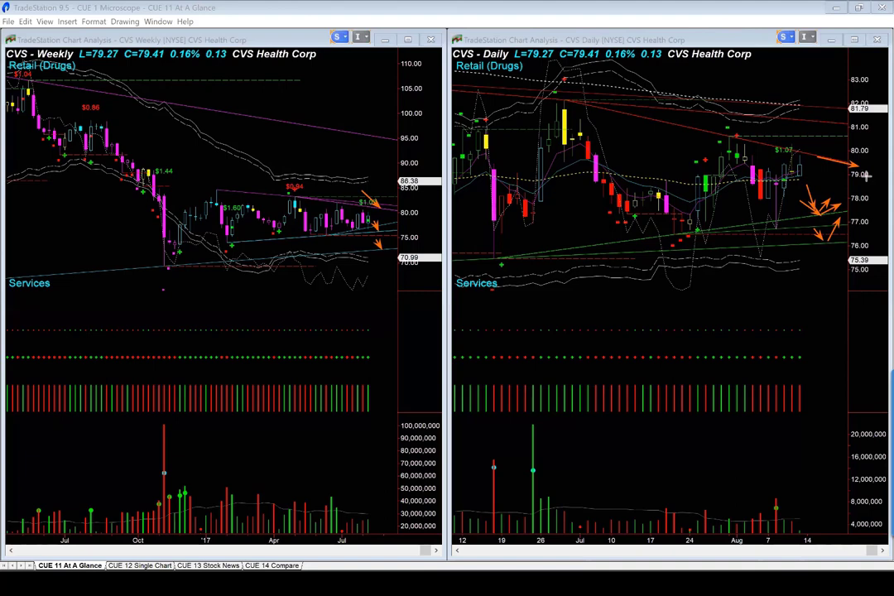
drag(832, 168, 834, 133)
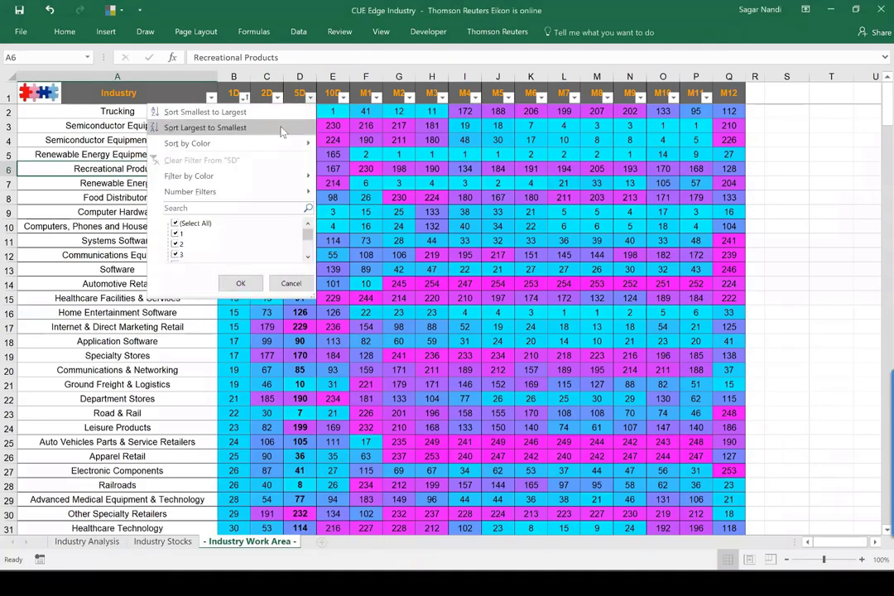
Sort the CUE Edge Industry work area by 5D from largest to smallest and highlight the Real Estate Services ranks.
key(Escape)
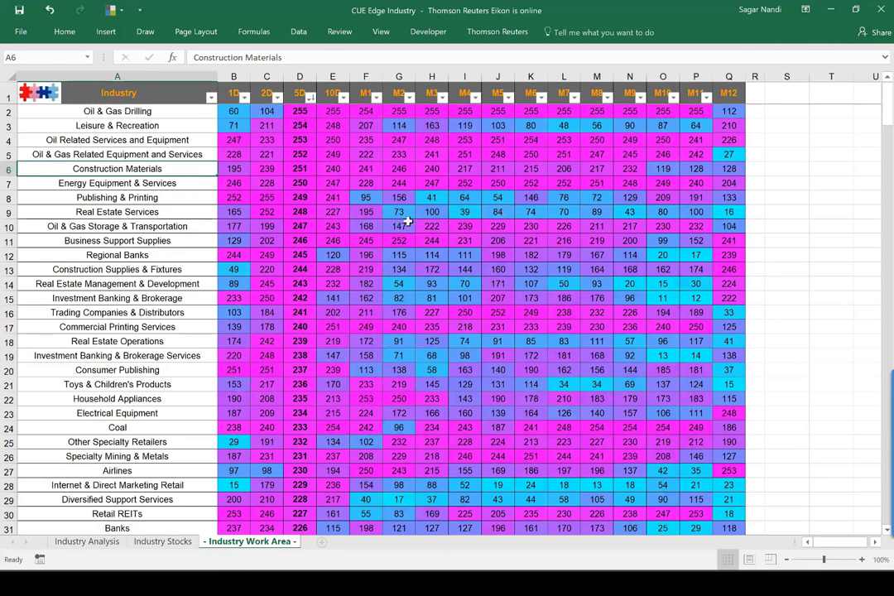
drag(165, 213, 703, 212)
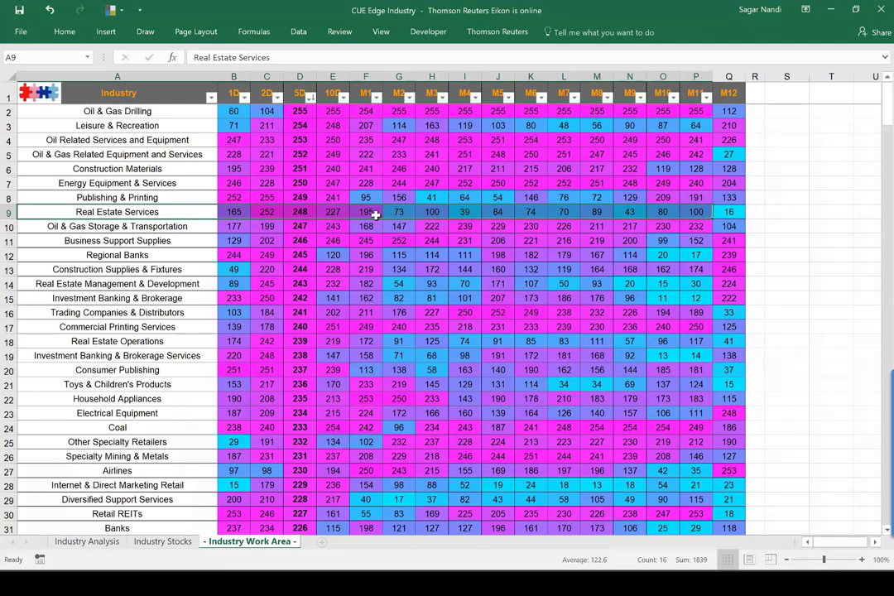
drag(375, 214, 302, 213)
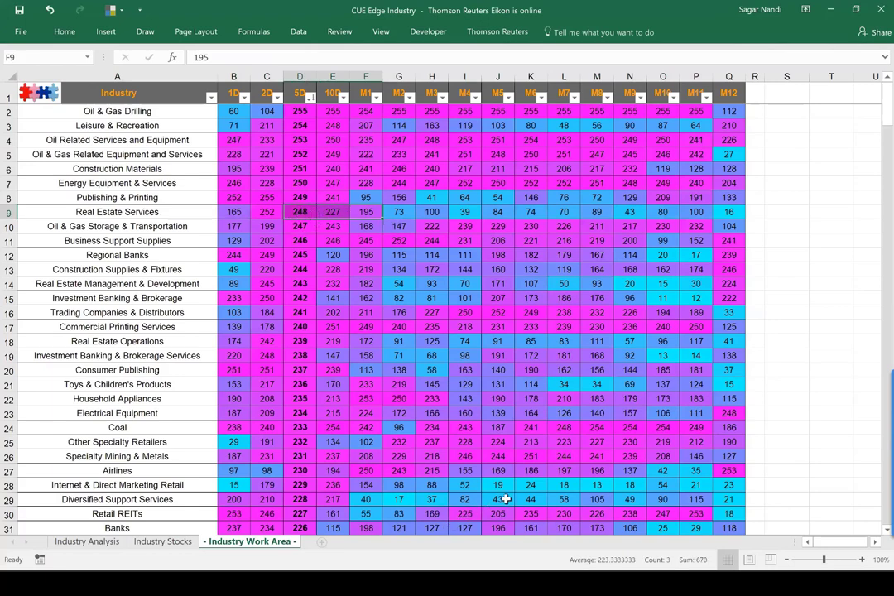
Examine the ranks of Diversified Support Services and Internet & Direct Marketing Retail across the short-term and monthly periods.
drag(619, 499, 129, 501)
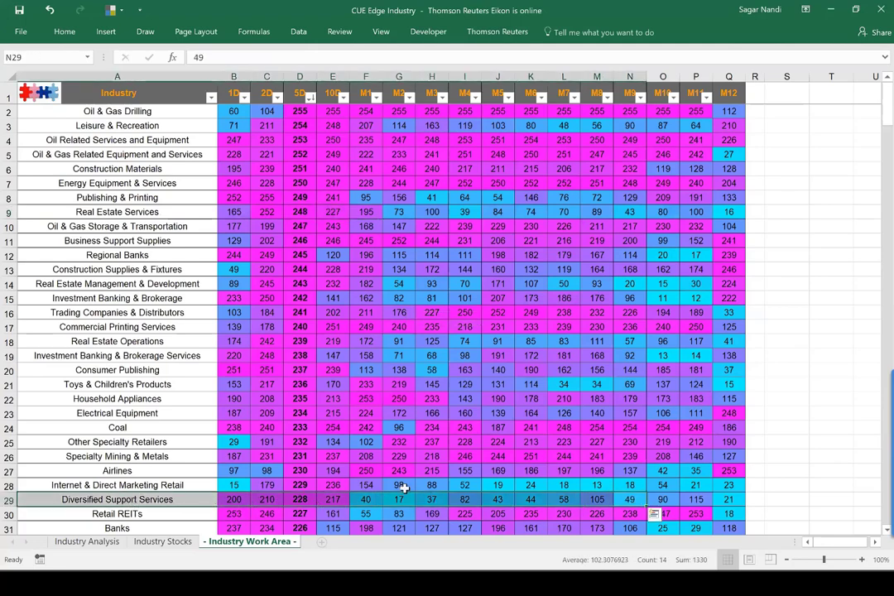
drag(424, 486, 151, 487)
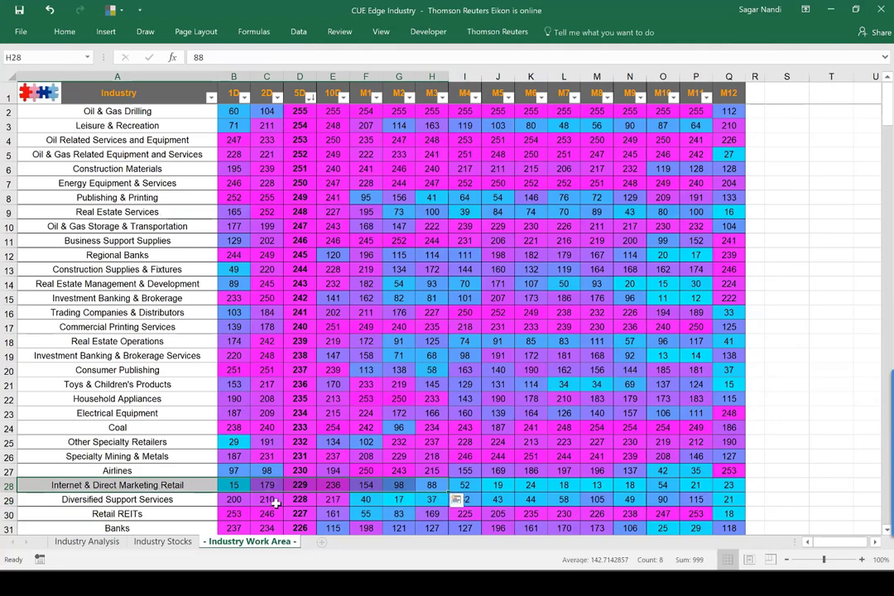
click(335, 485)
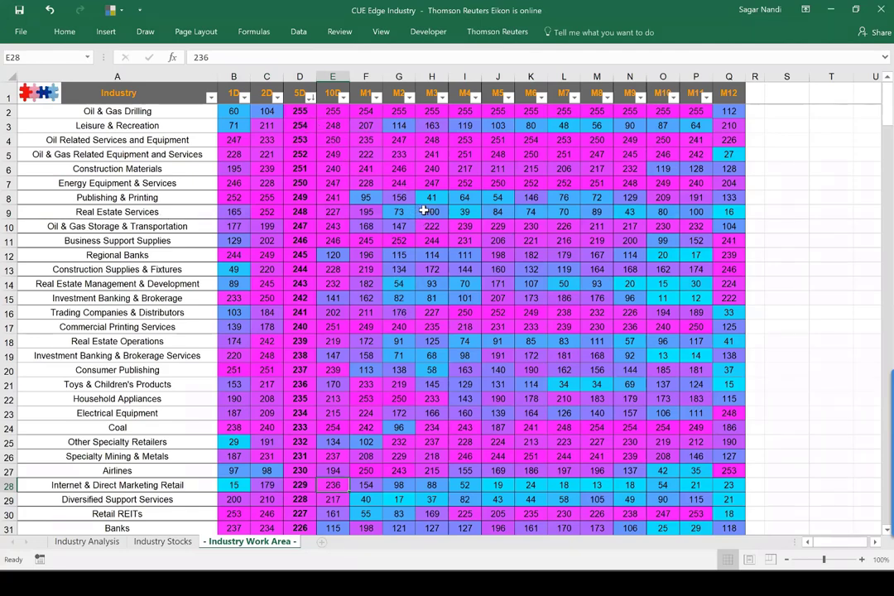
Compare the period ranks of Leisure & Recreation, Real Estate Services, Real Estate Operations and Internet & Direct Marketing Retail.
click(146, 124)
drag(629, 125, 166, 126)
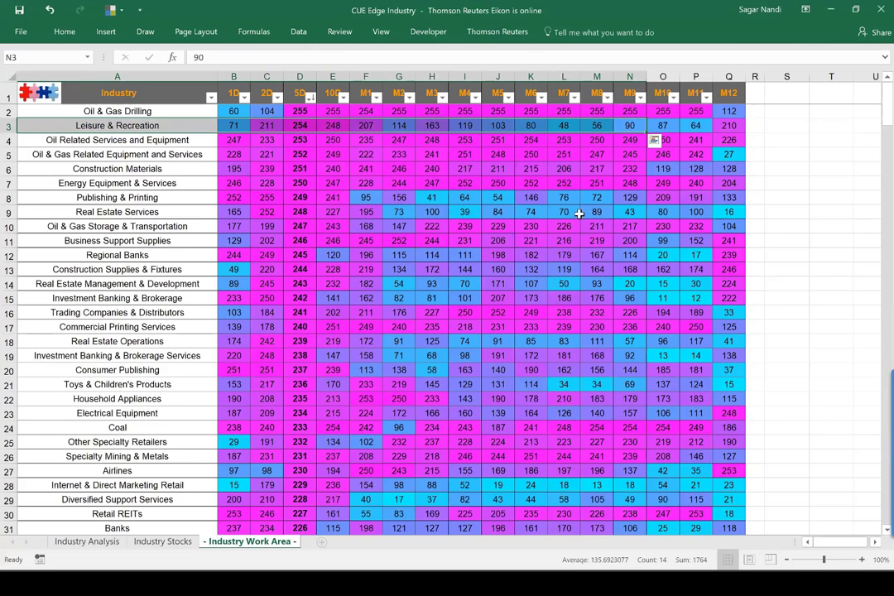
drag(563, 212, 125, 213)
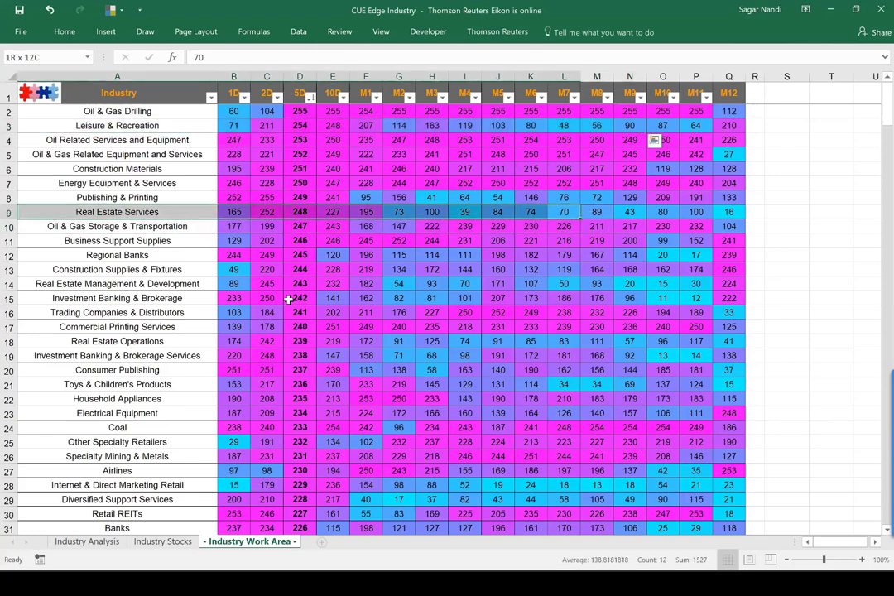
drag(534, 343, 118, 340)
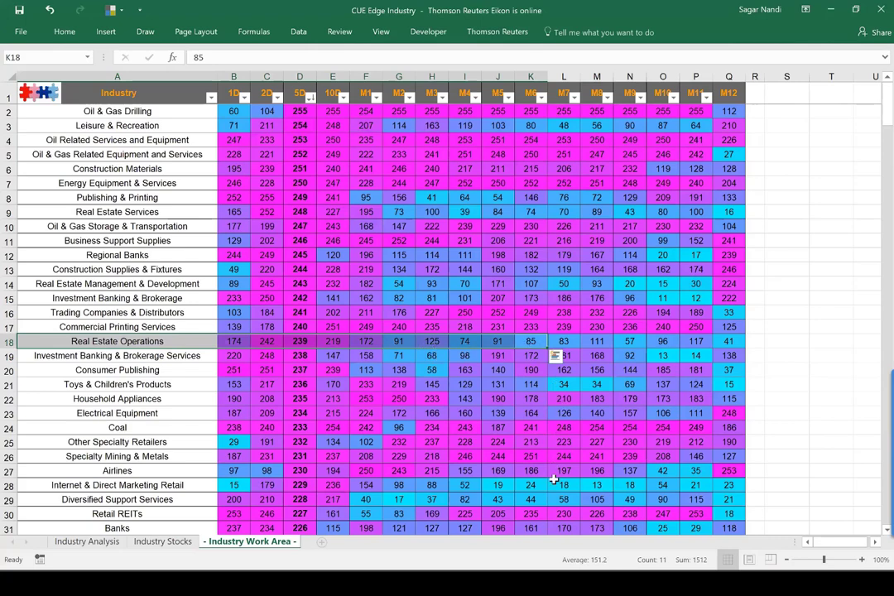
click(587, 487)
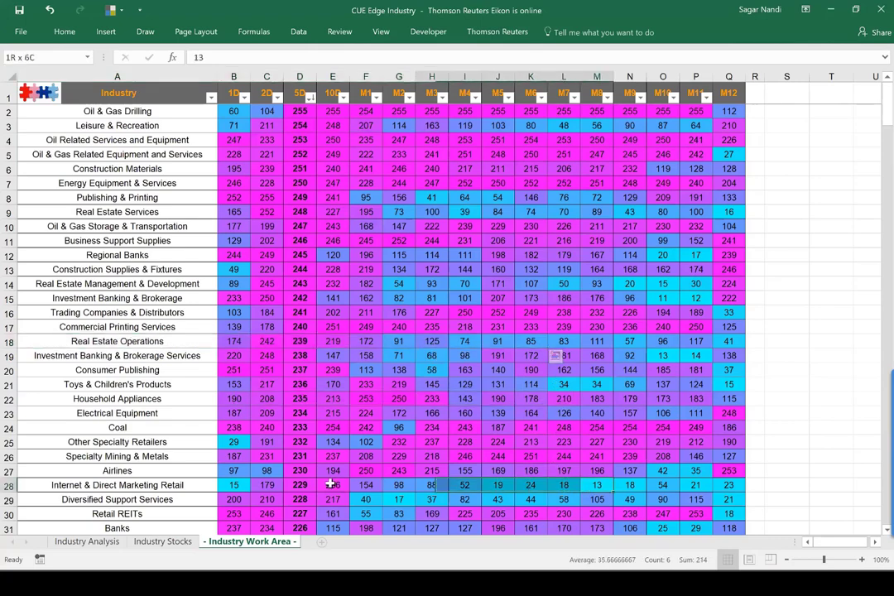
click(398, 413)
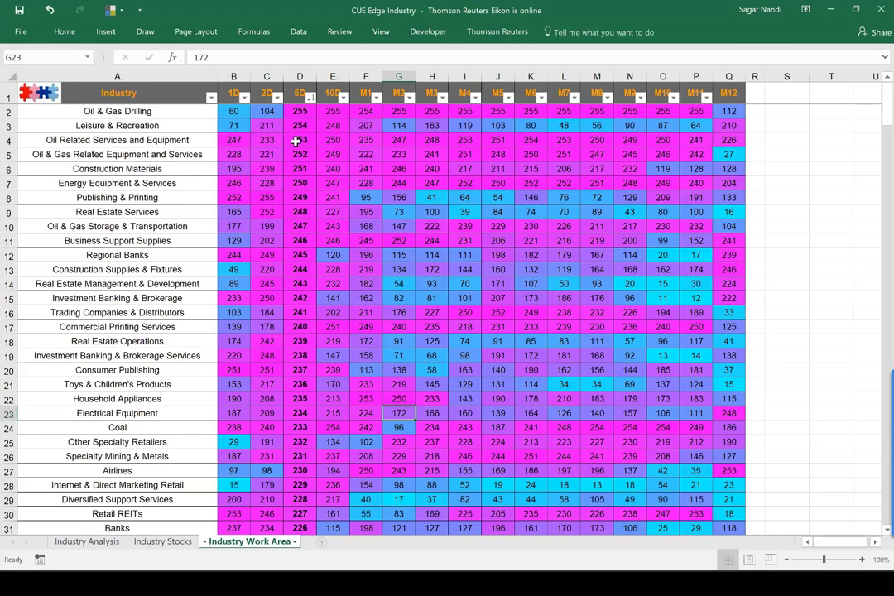